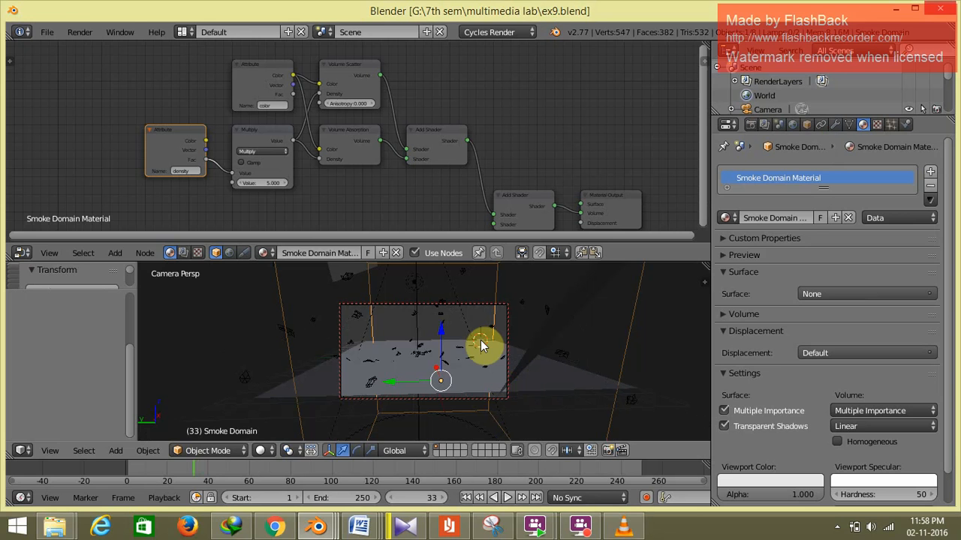
- Step the animation back to around frame 12 to examine the start of the explosion in camera view
key(Left)
key(Left)
key(Left)
key(Left)
key(Left)
key(Left)
key(Left)
key(Left)
key(Left)
key(Left)
key(Left)
key(Left)
key(Left)
key(Left)
key(Left)
key(Left)
key(Left)
key(Left)
key(Left)
key(Left)
key(Right)
key(Right)
key(Right)
key(Right)
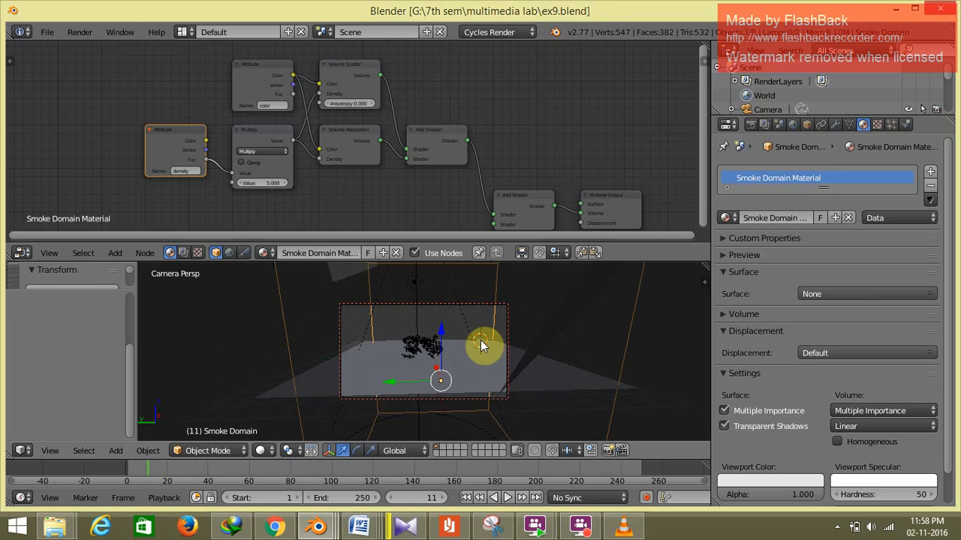
key(Left)
key(Left)
key(Left)
key(Left)
key(Left)
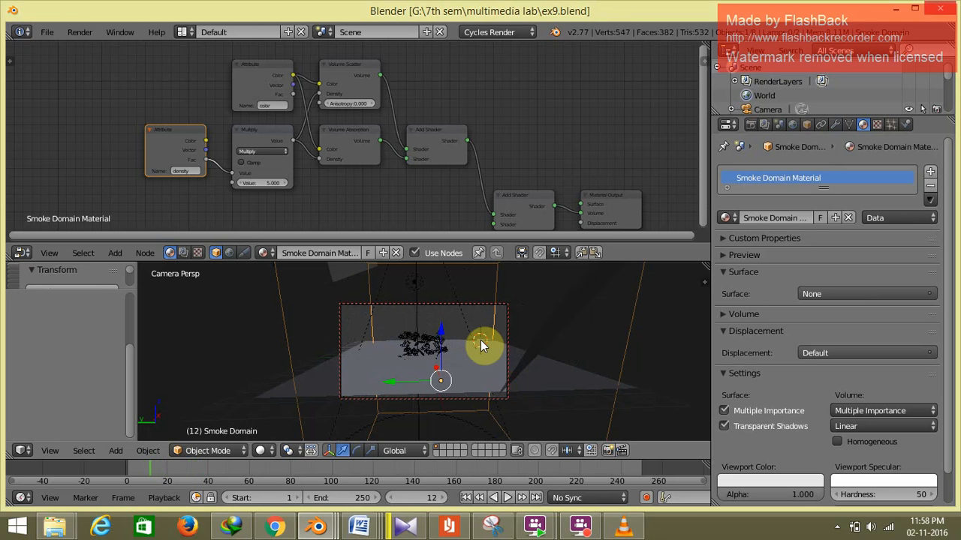
- Advance the animation to frame 17 to examine how the fragments spread
key(Right)
key(Right)
key(Right)
key(Right)
key(Right)
key(Right)
key(Right)
key(Right)
key(Right)
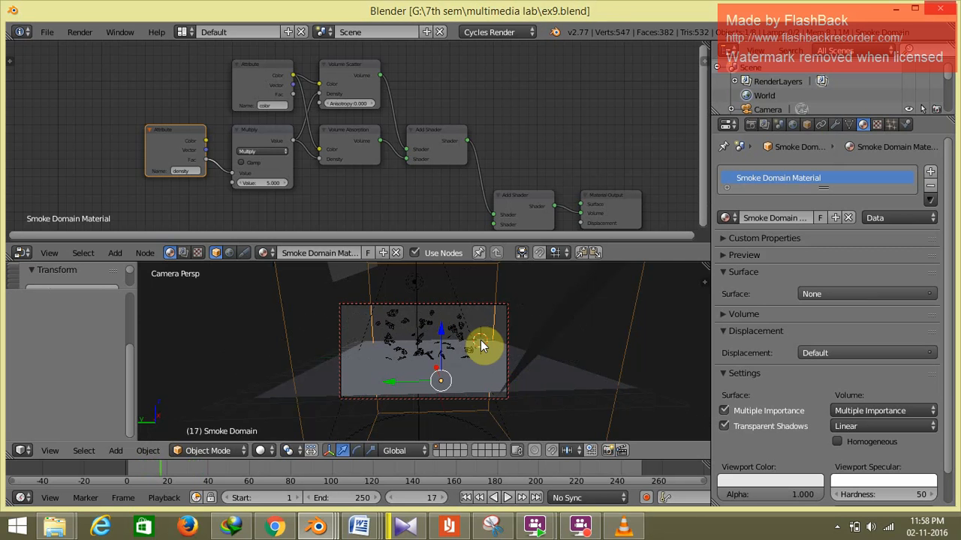
- Leave the camera view and enlarge the 3D viewport over the node editor to view the explosion from another angle
key(KP_0)
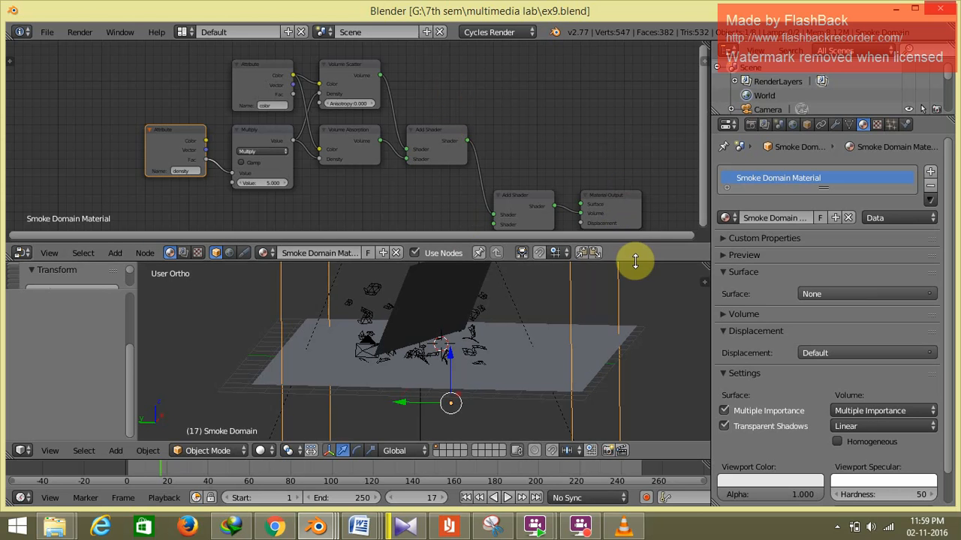
drag(635, 260, 643, 82)
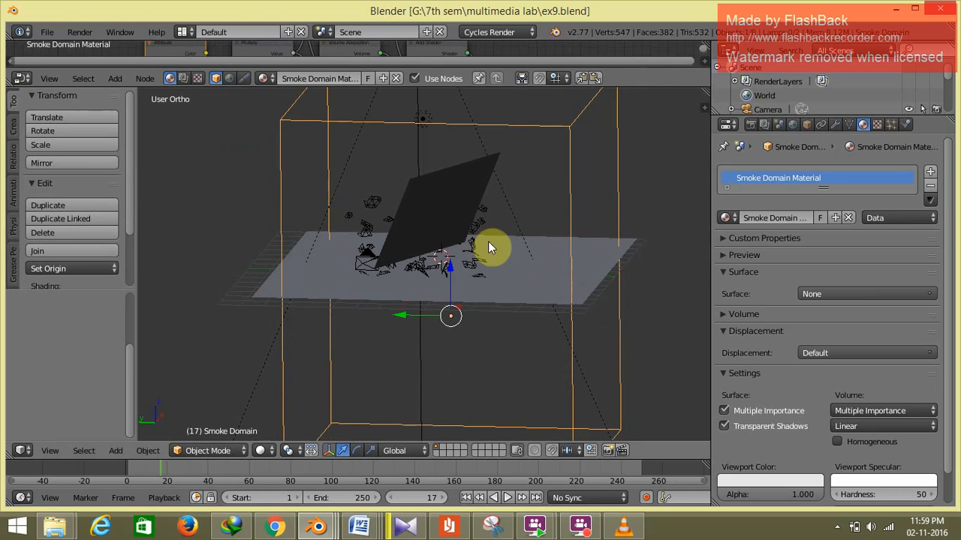
key(KP_4)
key(KP_4)
key(KP_4)
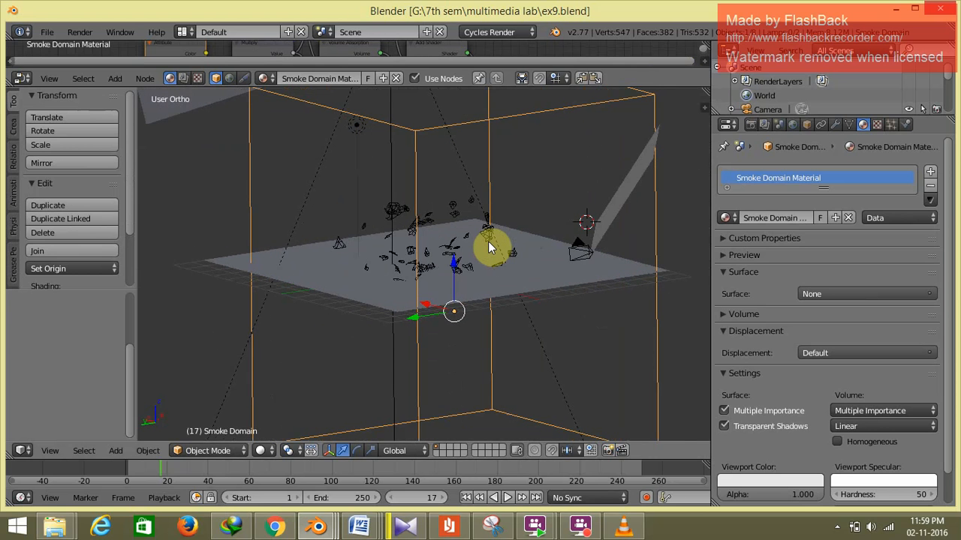
- Step the animation back to frame 7 and examine the dome inside the smoke domain
key(Left)
key(Left)
key(Left)
key(Left)
key(Left)
key(Left)
key(Left)
key(Left)
key(Left)
key(Left)
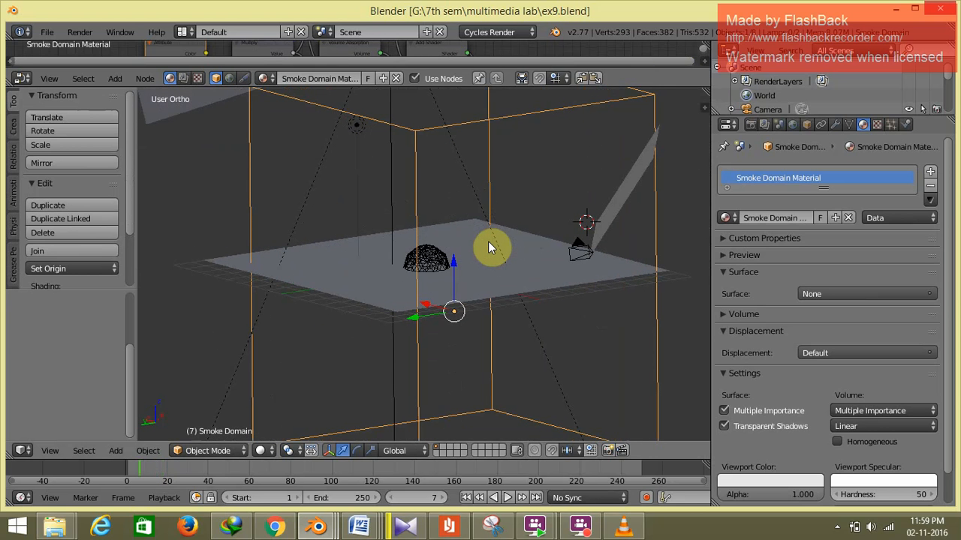
scroll(488, 241, up, 3)
scroll(487, 241, down, 5)
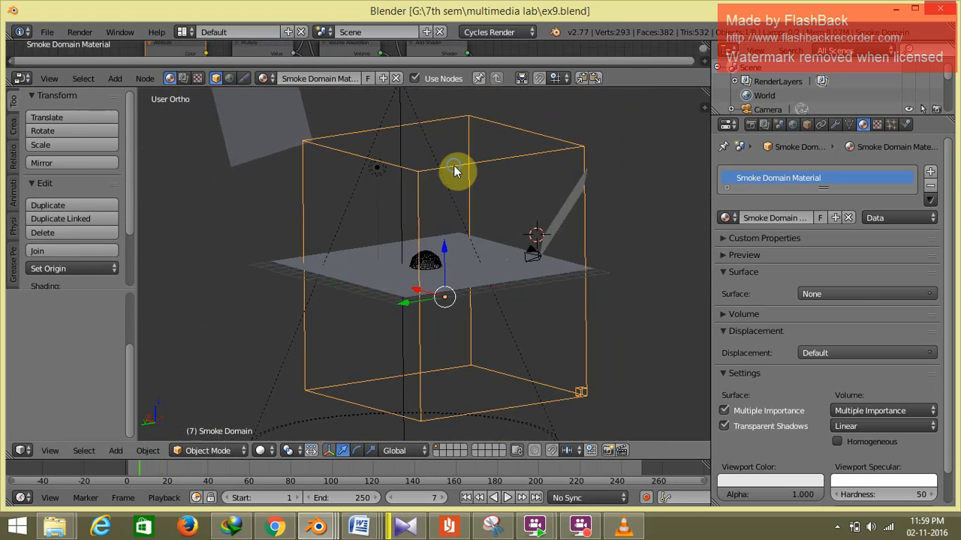
scroll(435, 253, up, 3)
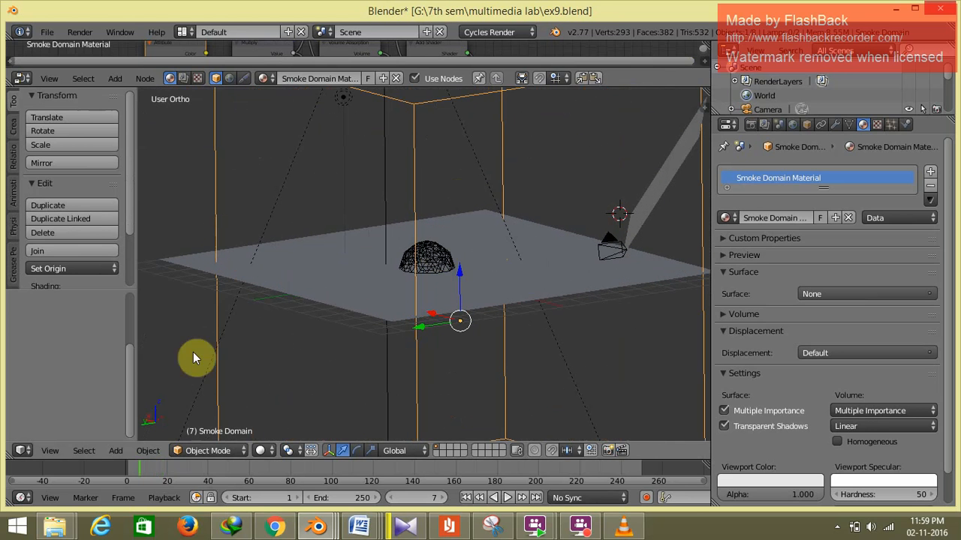
- Locate the Quick Effects entry among the object operations
click(146, 451)
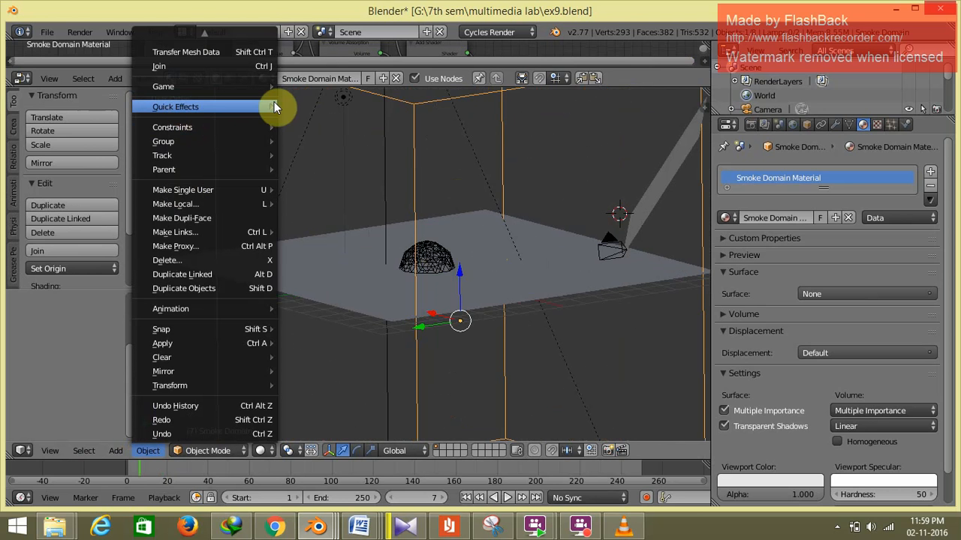
mouse_move(272, 105)
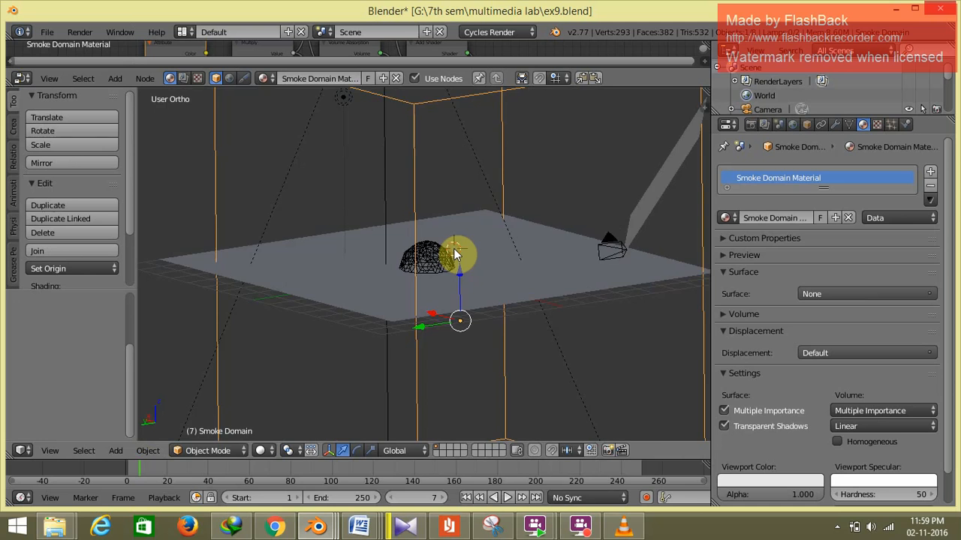
- Review the breakup of the dome from a different side, stepping back to frame 8
key(KP_6)
key(KP_6)
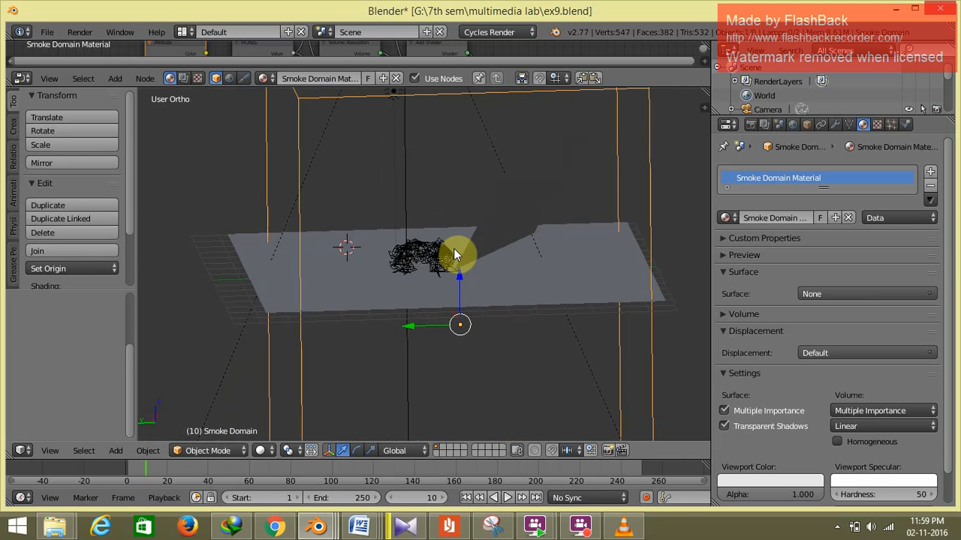
key(Left)
key(Left)
key(Left)
key(Left)
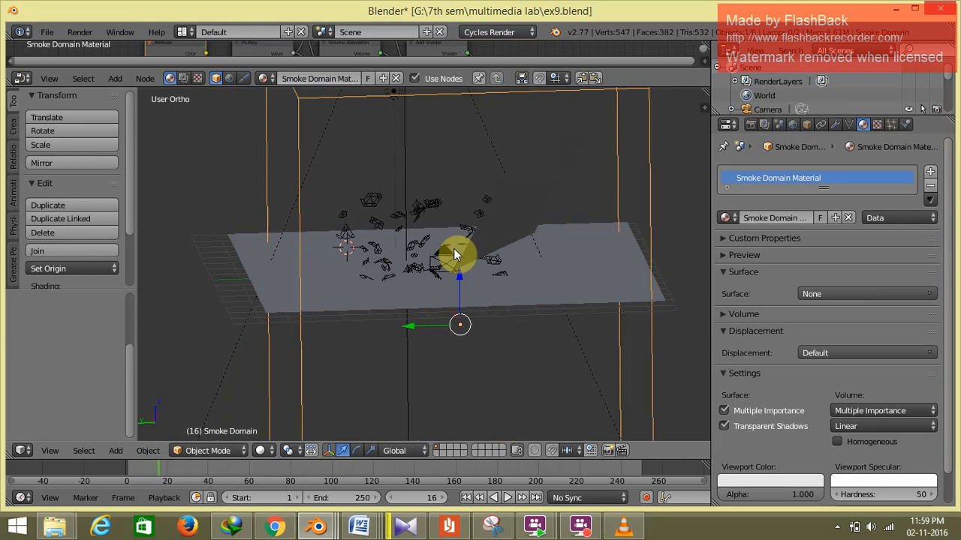
key(Left)
key(Left)
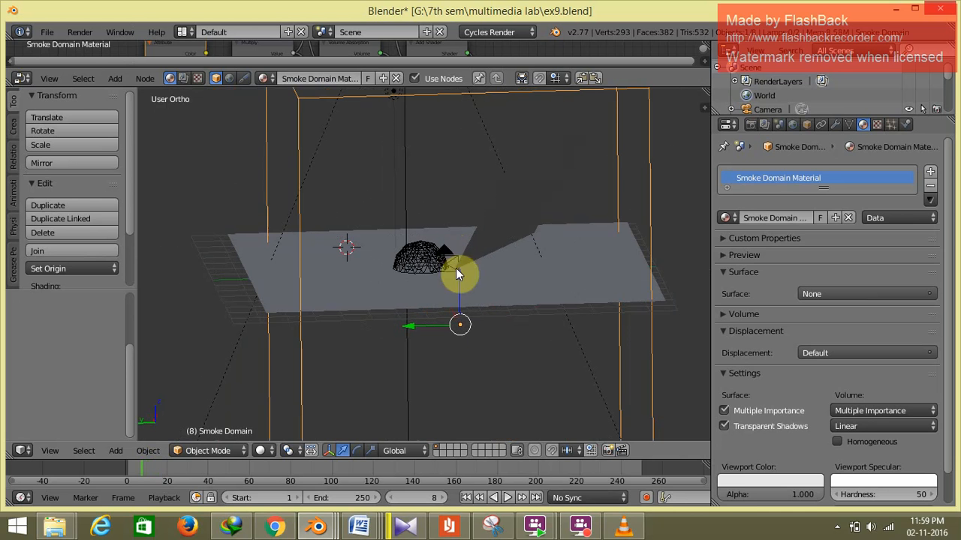
- Play the smoke animation and examine how the smoke fills the whole domain
click(507, 498)
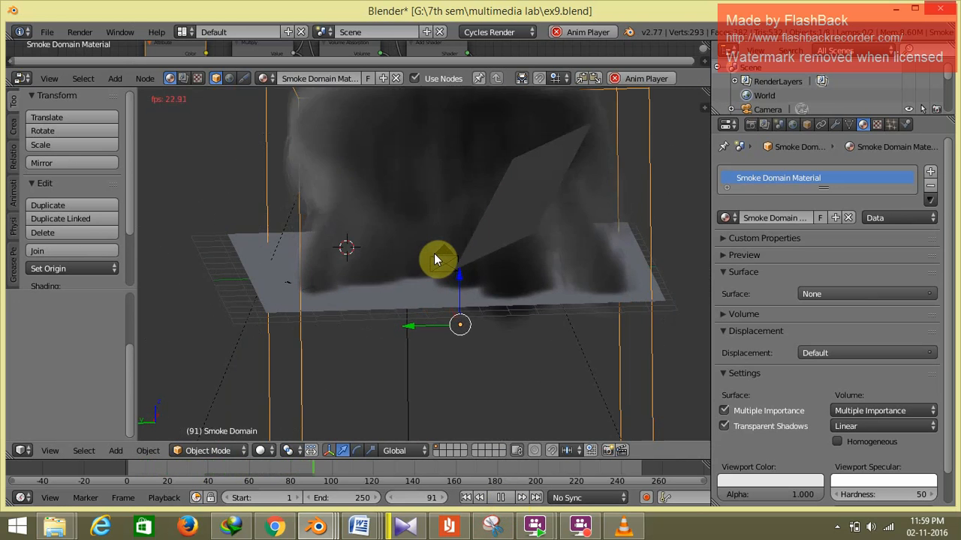
scroll(435, 259, down, 4)
scroll(436, 259, up, 3)
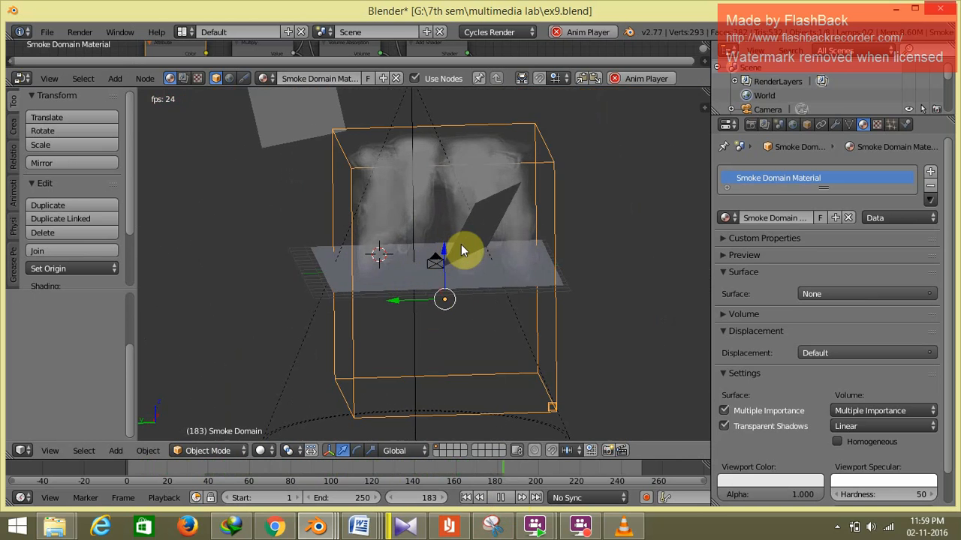
click(480, 499)
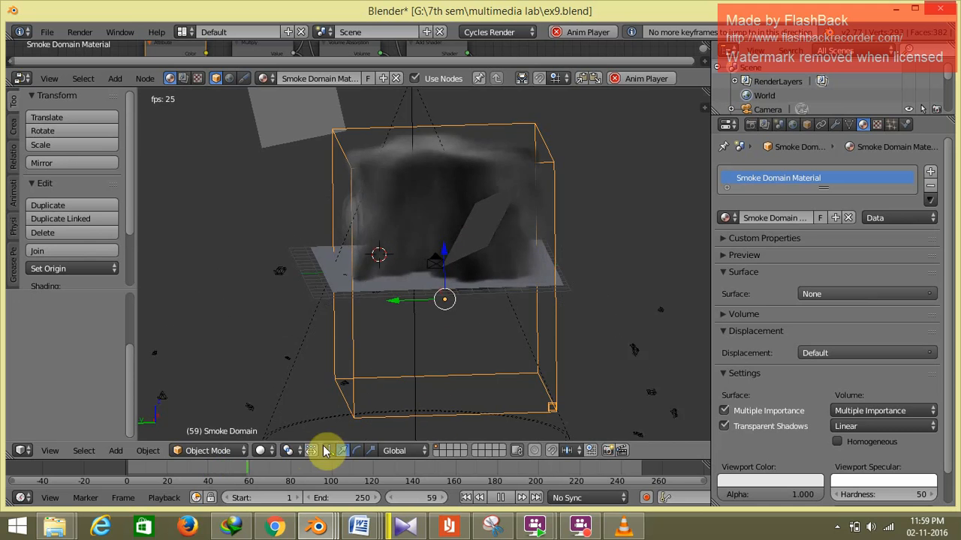
- Switch the viewport shading to Rendered and examine the smoke at frame 15
click(266, 450)
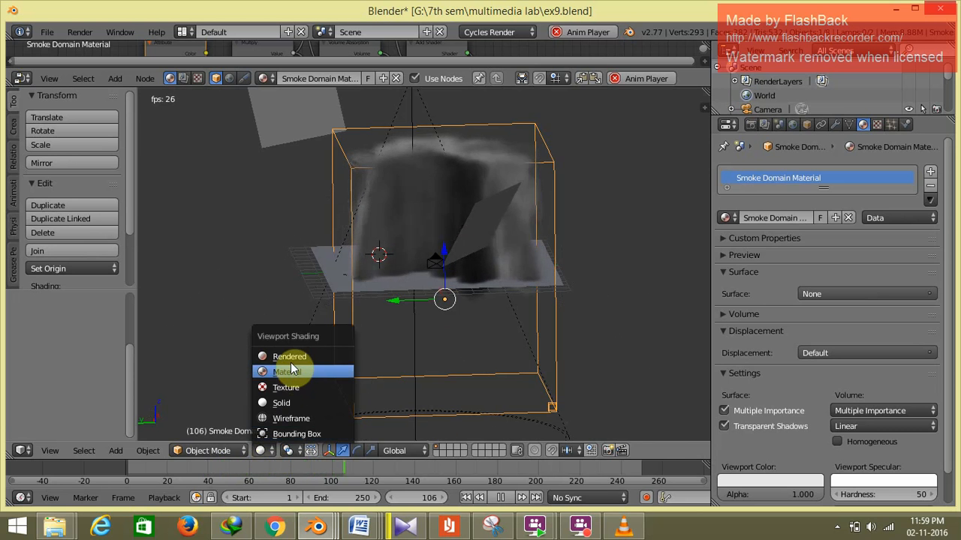
click(291, 358)
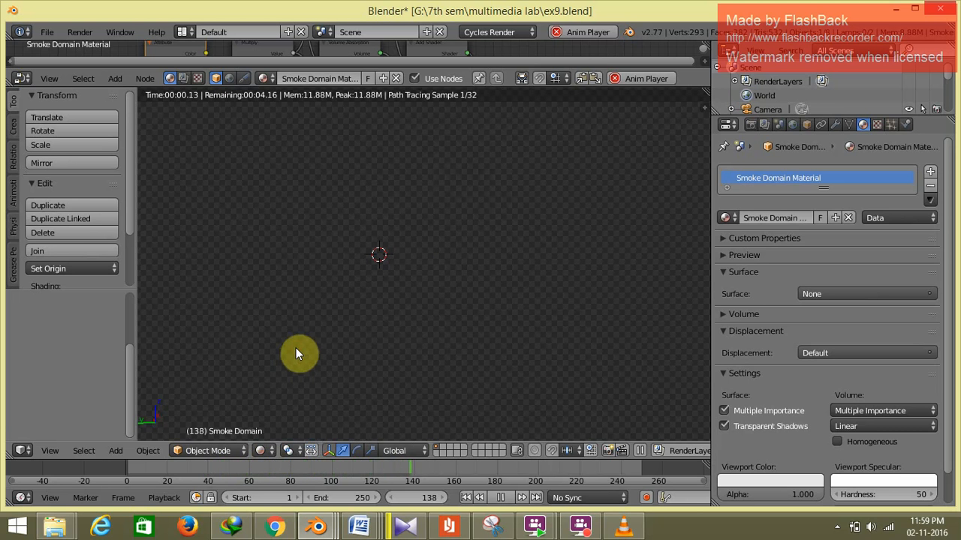
click(580, 528)
click(665, 181)
click(666, 181)
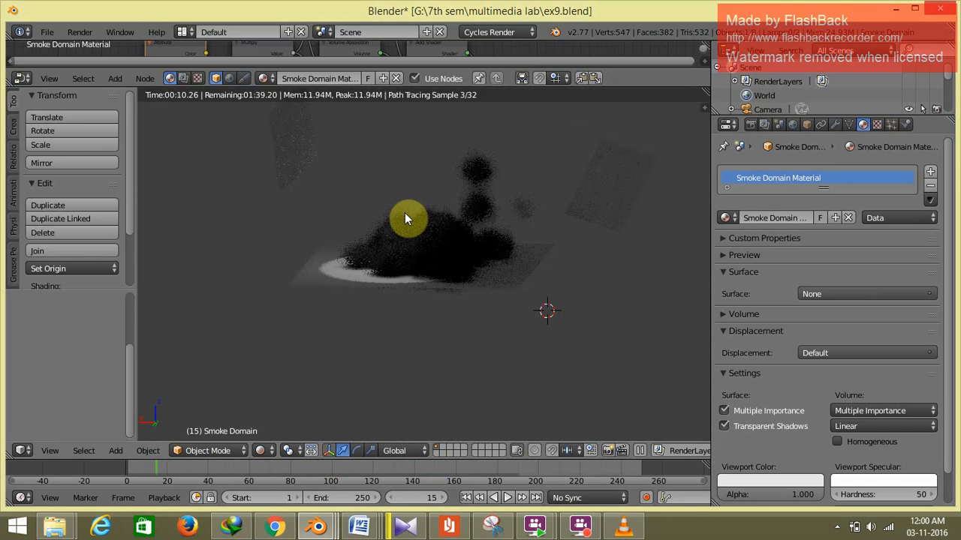
scroll(404, 212, up, 1)
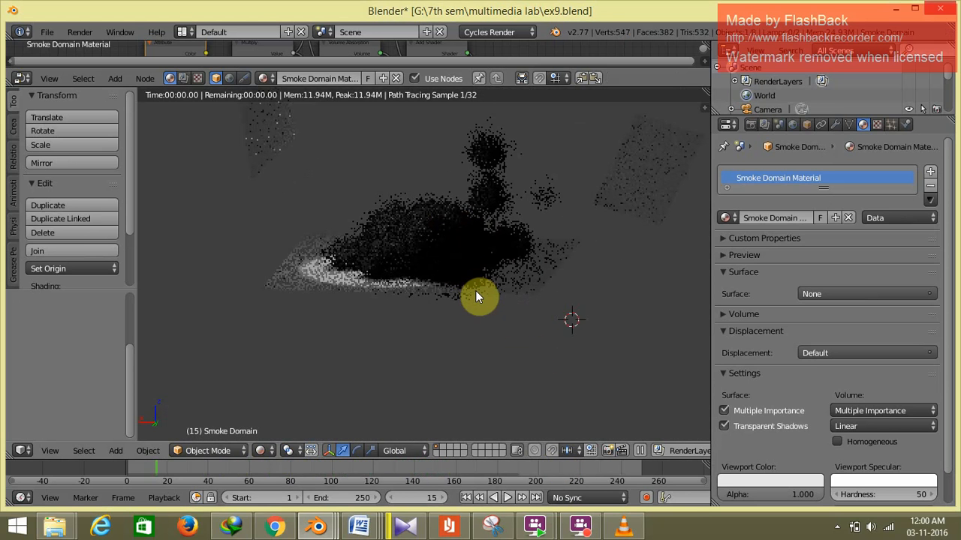
- Switch to the Blender window with ex91.blend and step around frame 18 to examine the icosphere's breakup
mouse_move(326, 527)
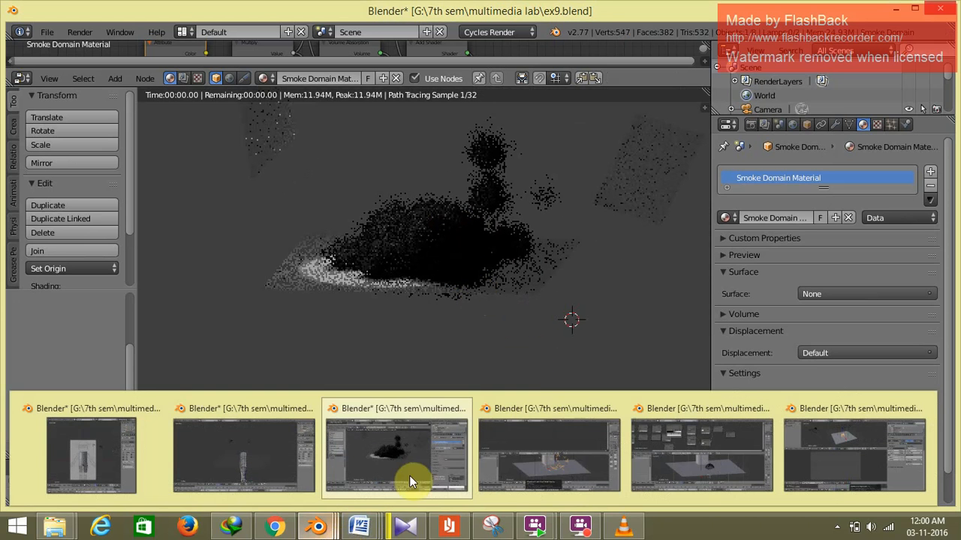
click(572, 446)
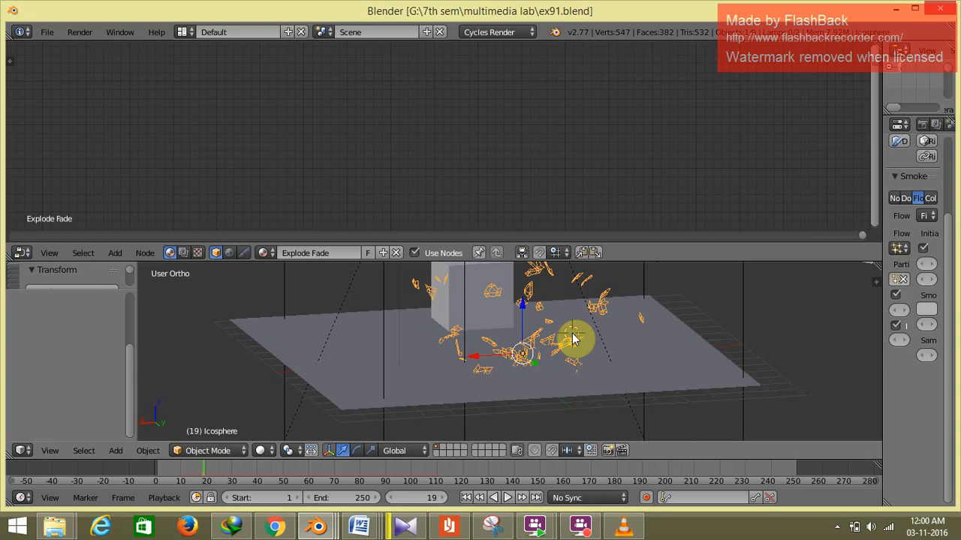
key(Left)
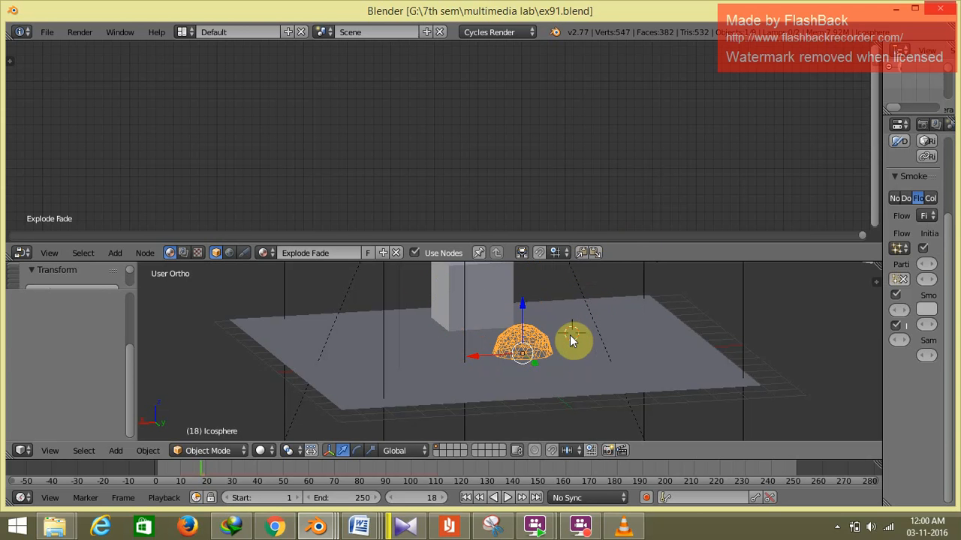
key(Left)
key(Right)
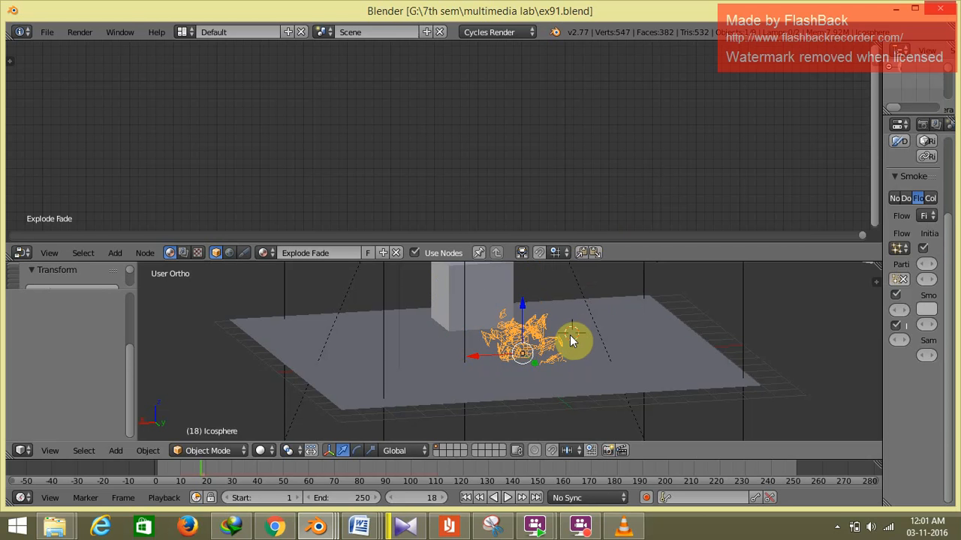
- Play the explosion animation and examine the fire and smoke around the cube up to frame 29
click(514, 499)
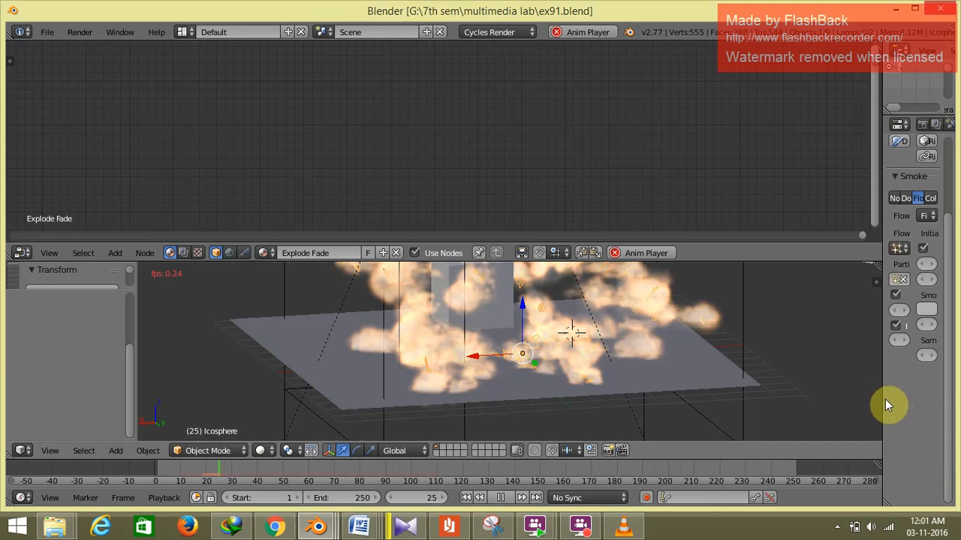
click(580, 526)
click(675, 178)
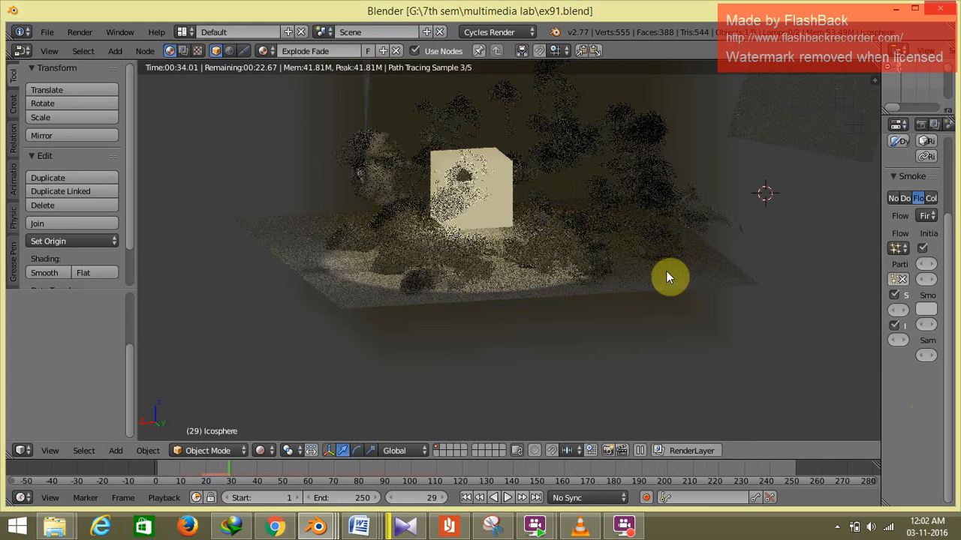
click(666, 271)
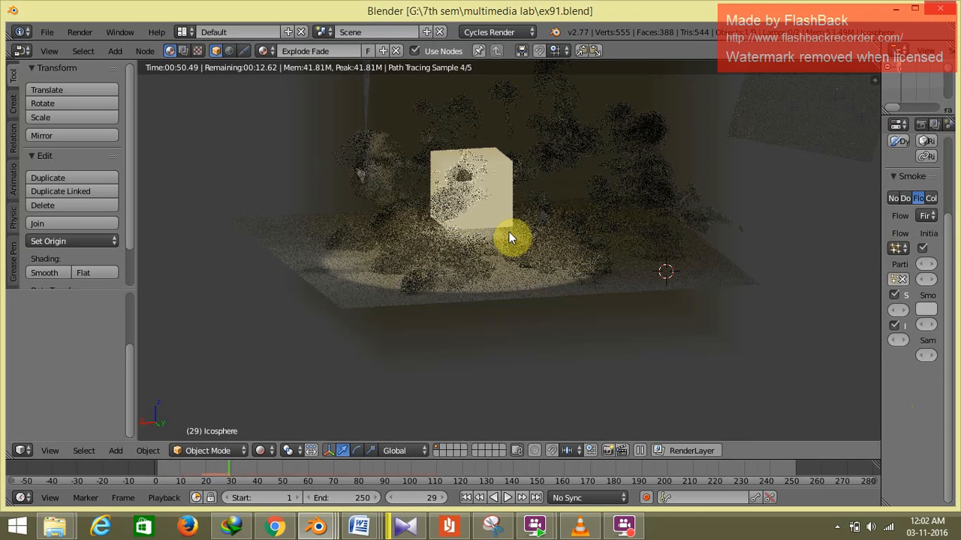
- Set the viewport shading to Solid and examine the fiery explosion from several angles
click(268, 450)
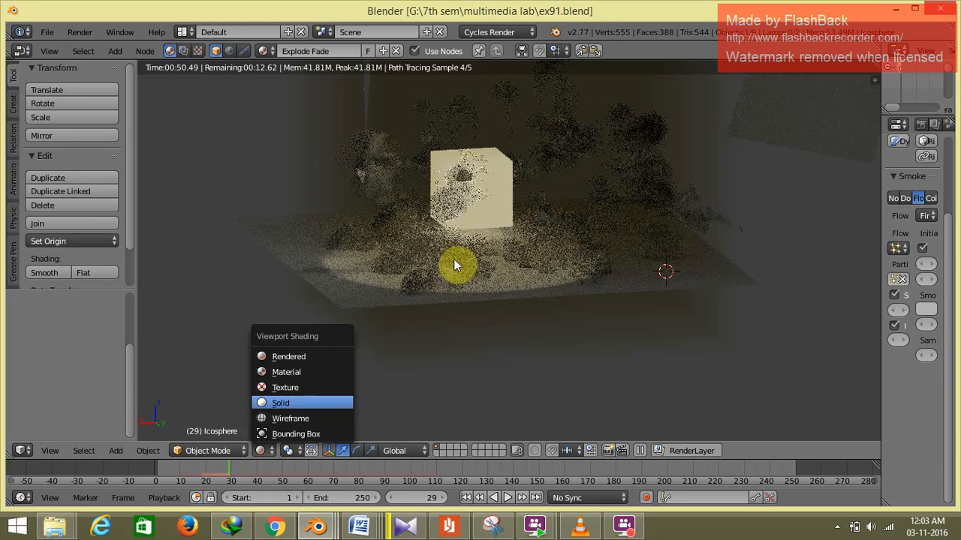
click(311, 406)
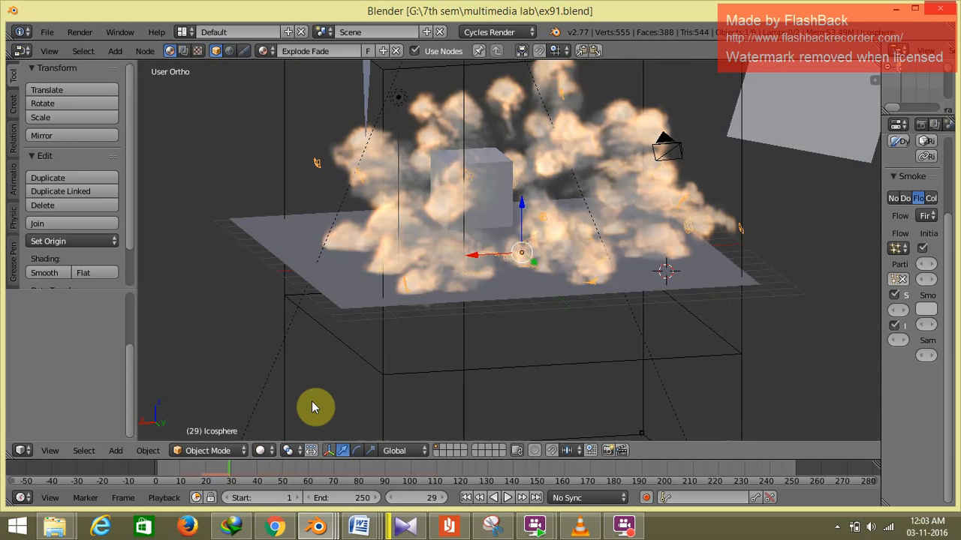
middle_drag(561, 223, 562, 223)
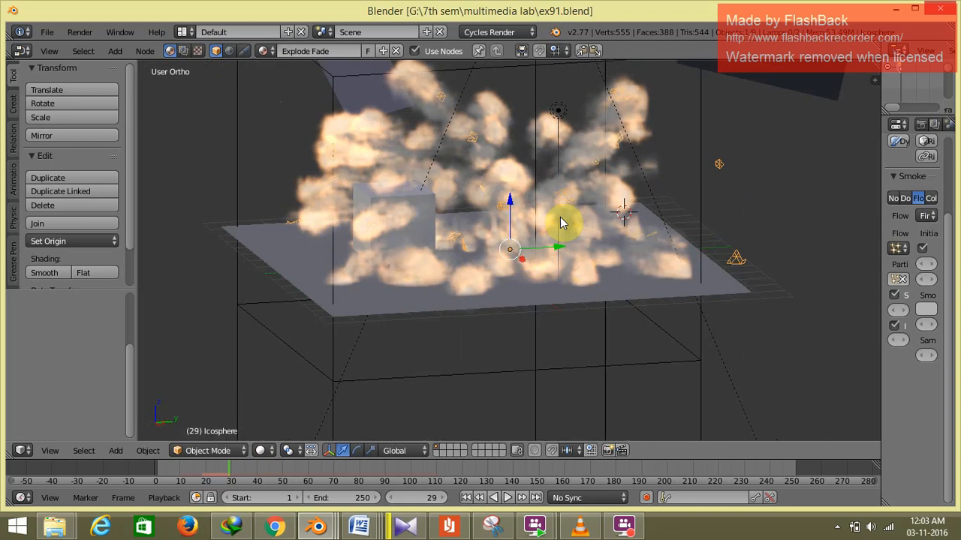
click(736, 261)
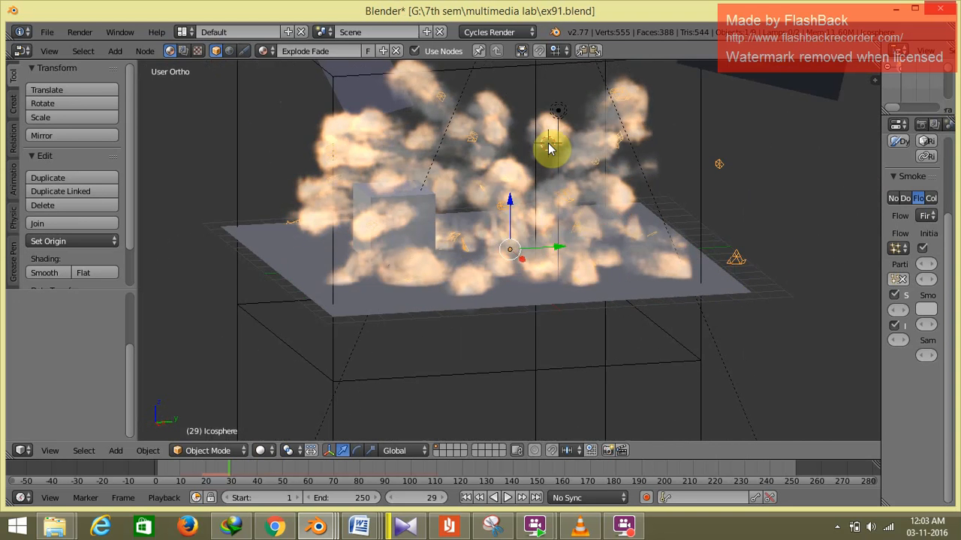
middle_drag(548, 149, 548, 149)
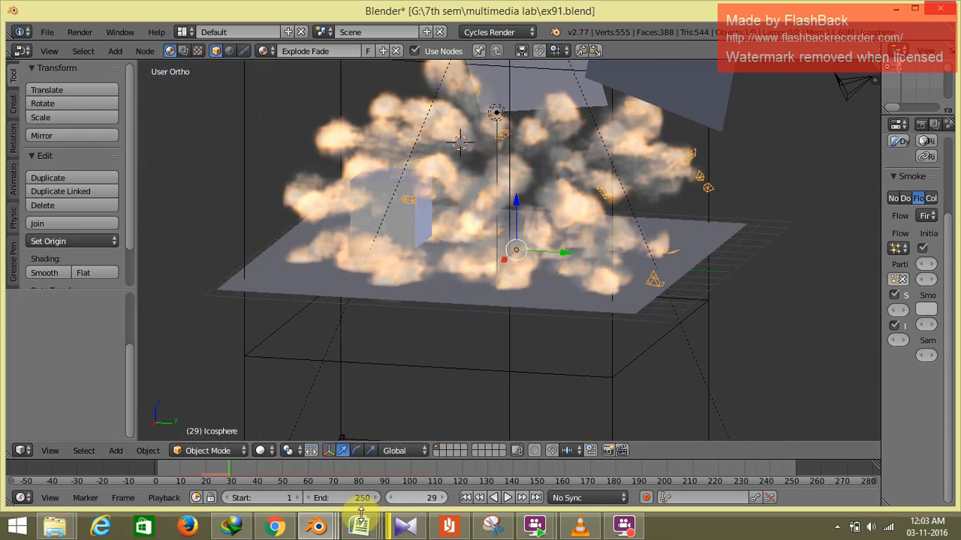
- Switch to the Blender window with ex92.blend
mouse_move(318, 528)
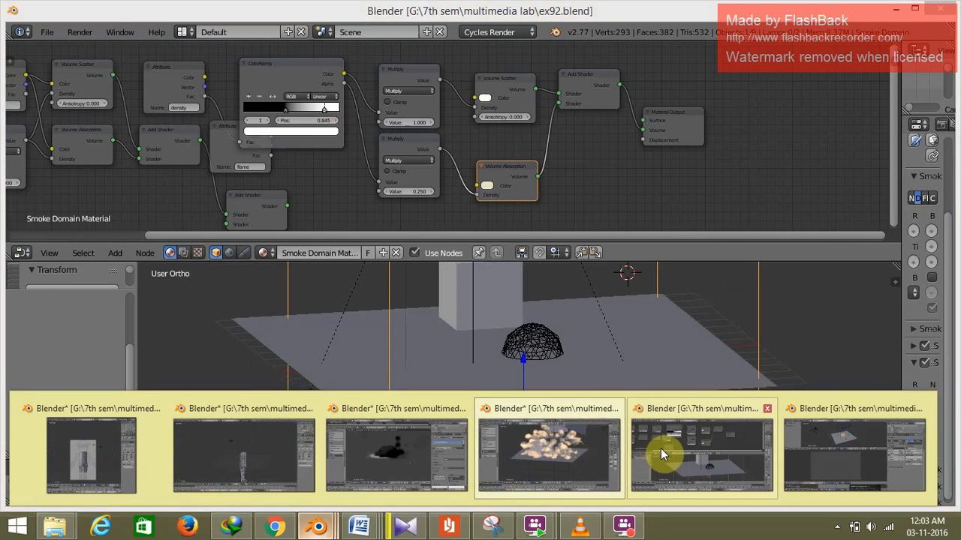
click(656, 449)
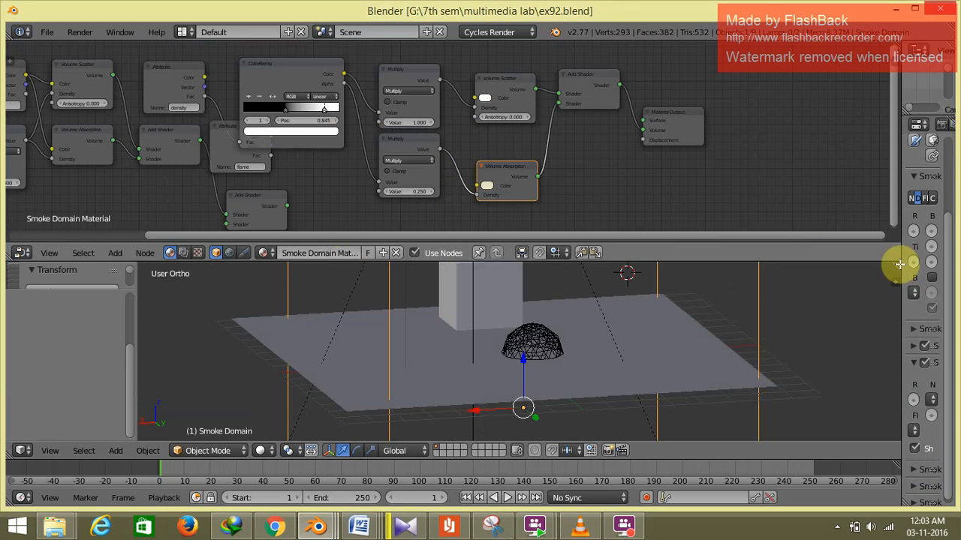
- Set the Volume Absorption and Volume Scatter nodes connected to the final Add Shader to a golden-yellow color
click(54, 255)
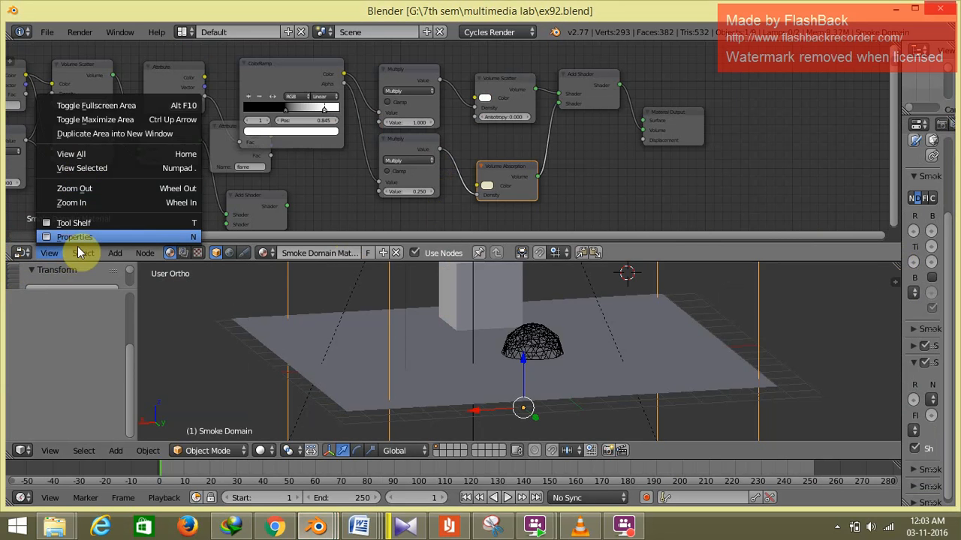
mouse_move(120, 254)
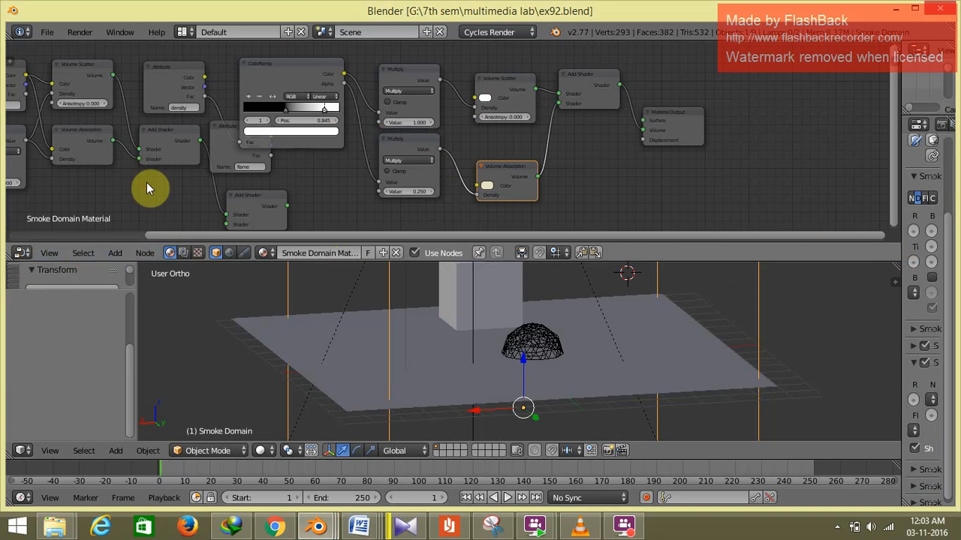
drag(387, 234, 304, 237)
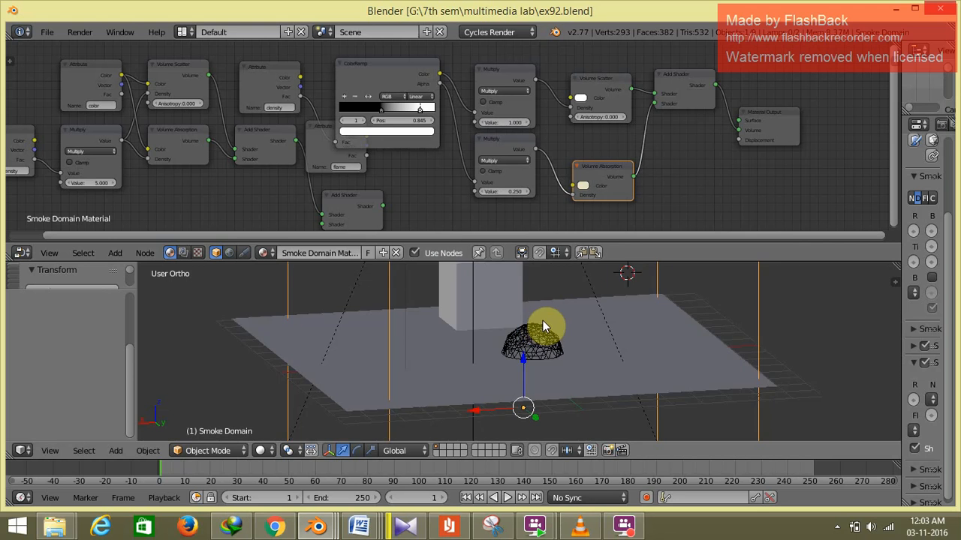
scroll(542, 320, down, 3)
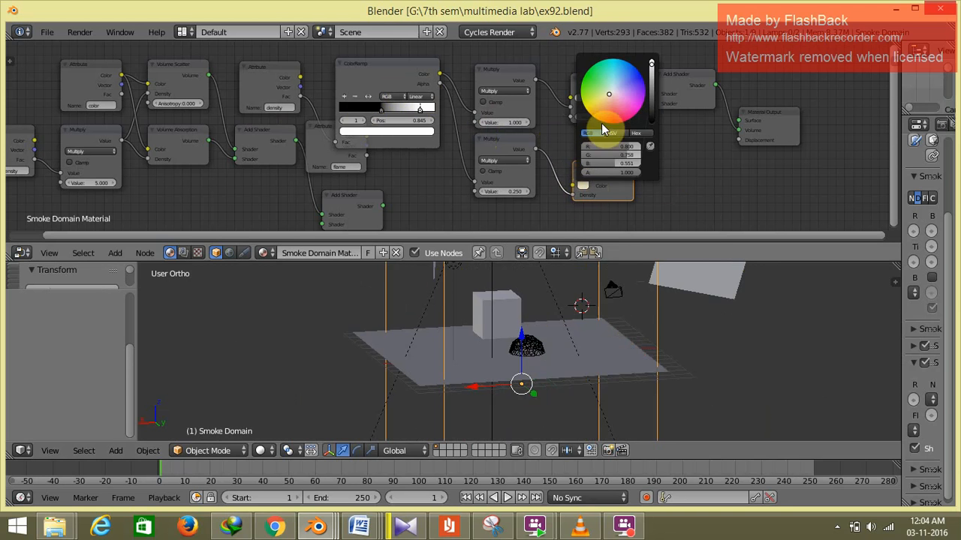
mouse_move(606, 118)
mouse_down()
mouse_move(606, 102)
mouse_move(598, 109)
mouse_up()
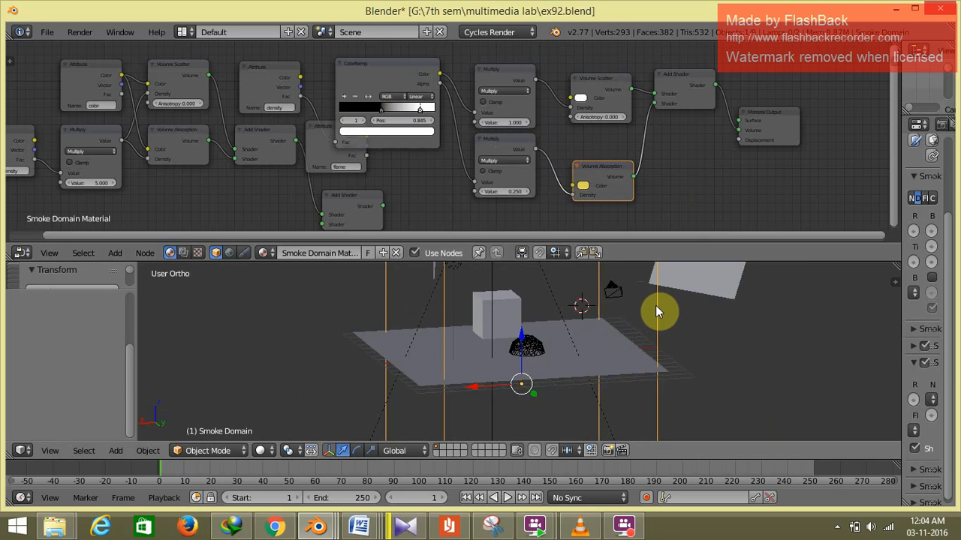
click(580, 99)
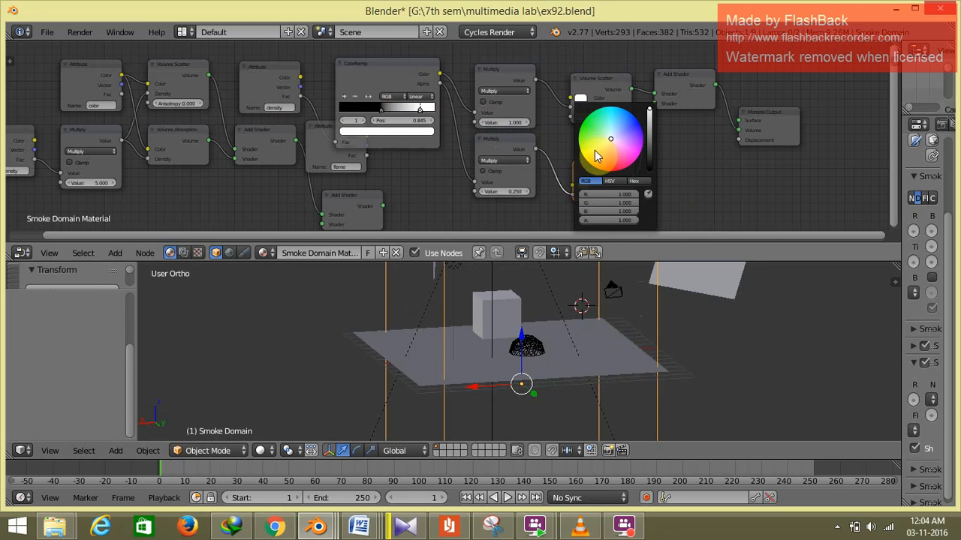
click(595, 154)
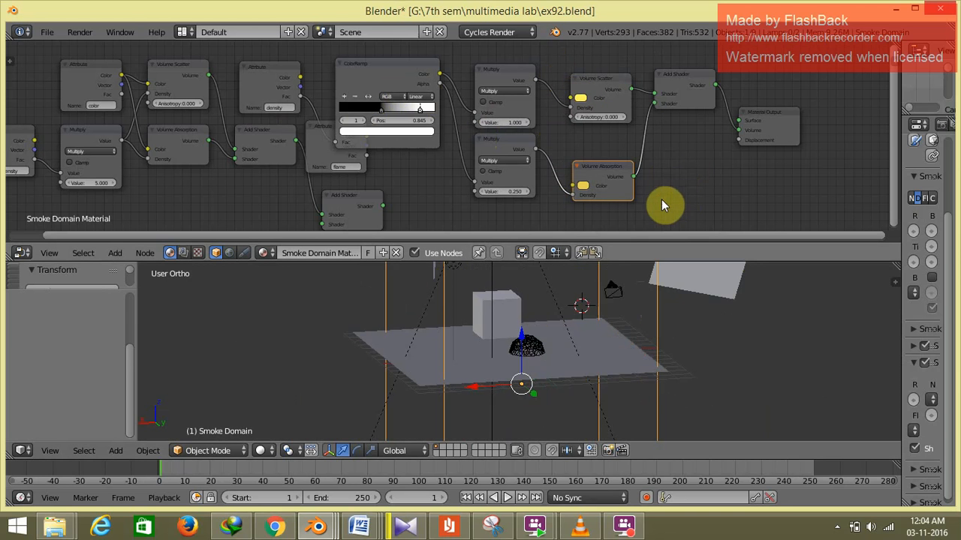
- Play the explosion animation, stop it at frame 25 and set the viewport shading to Rendered
click(506, 498)
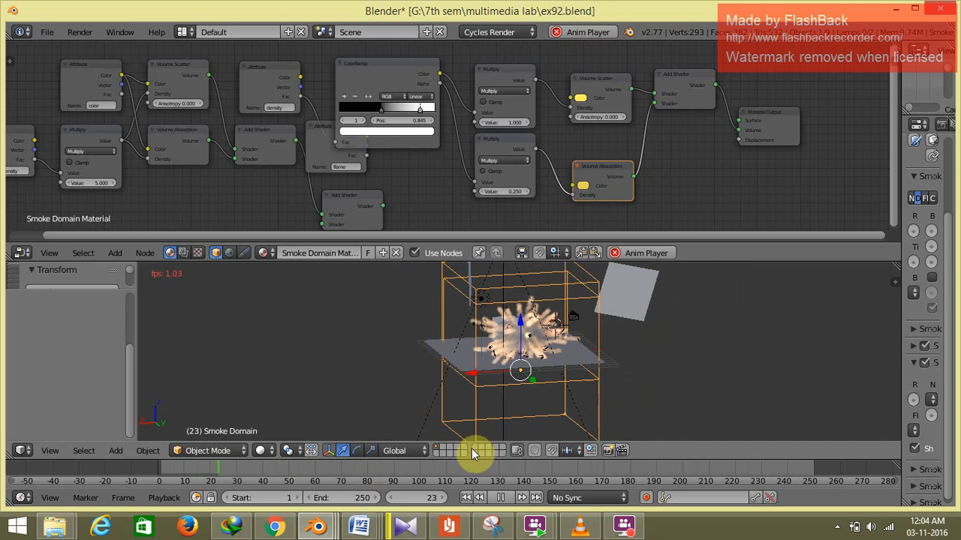
click(501, 499)
click(263, 452)
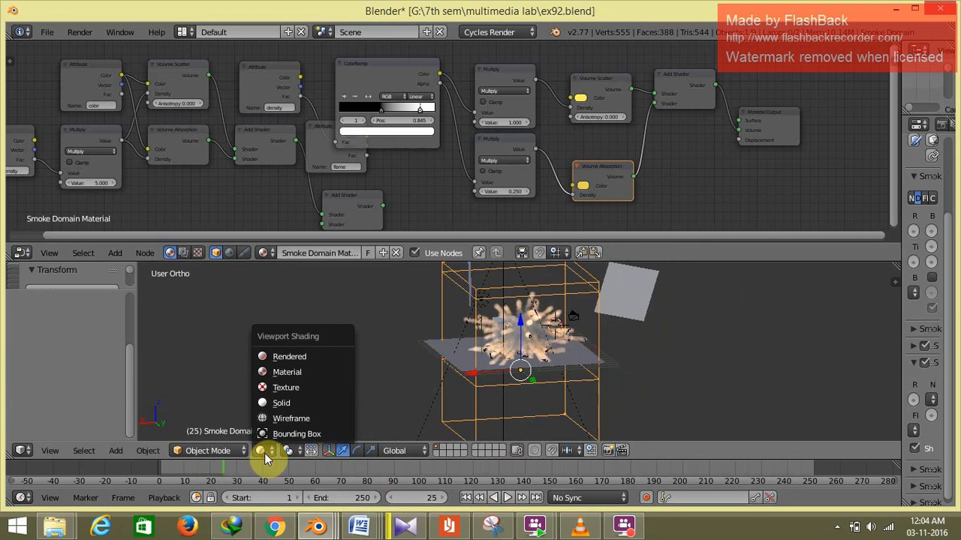
click(286, 358)
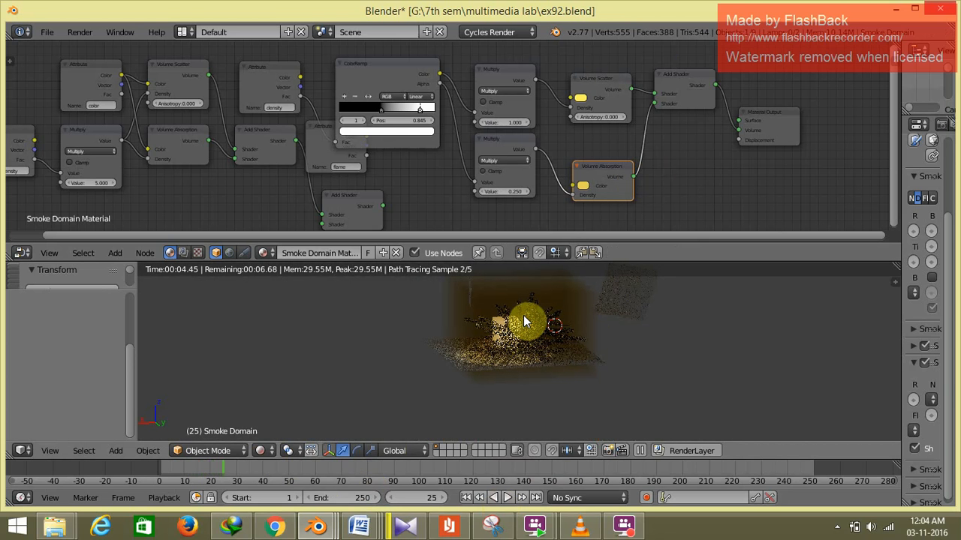
click(625, 529)
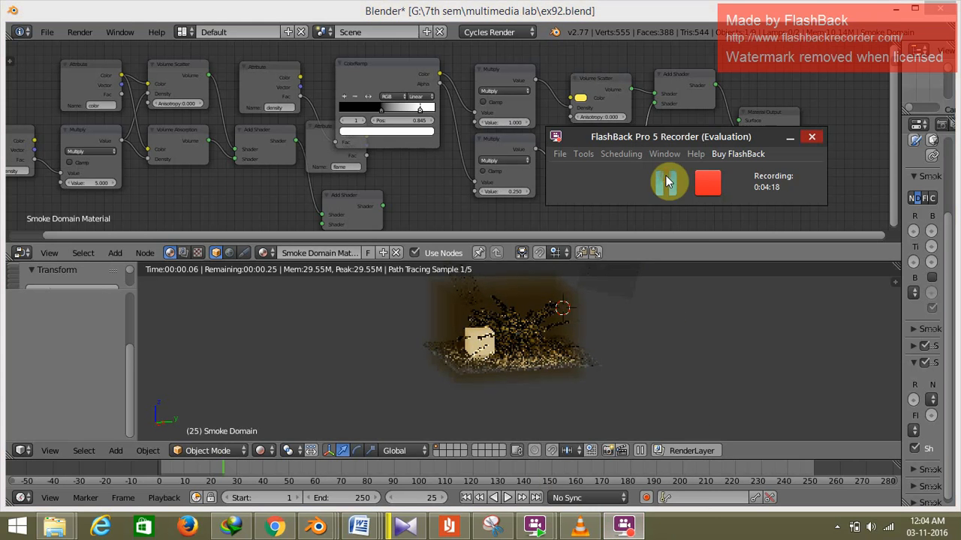
click(666, 181)
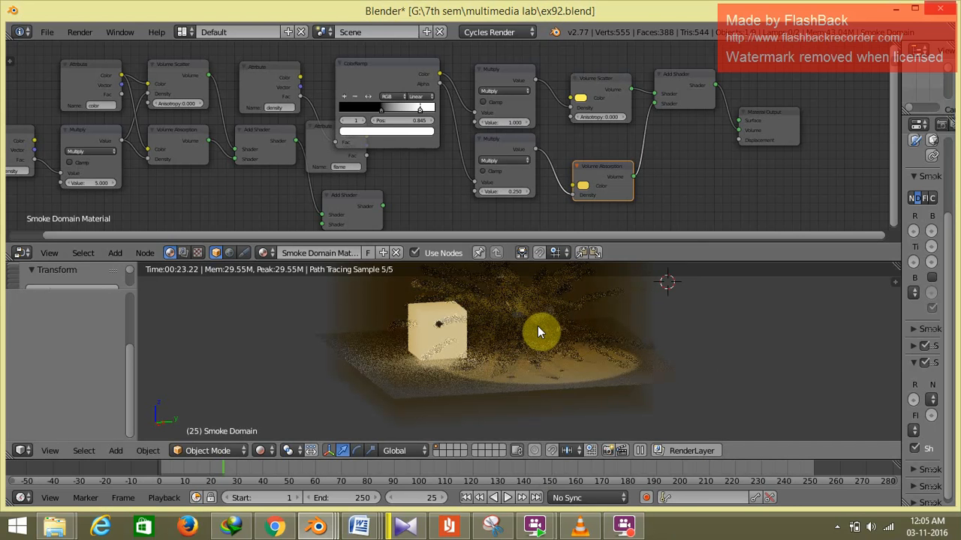
- Change the Volume Absorption color to red and the Volume Scatter color to a greenish yellow
click(584, 193)
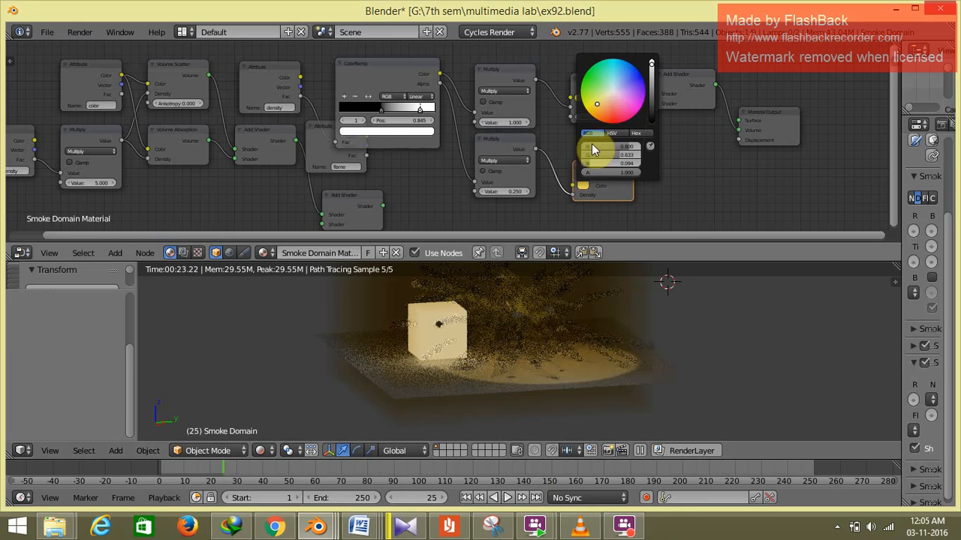
click(612, 119)
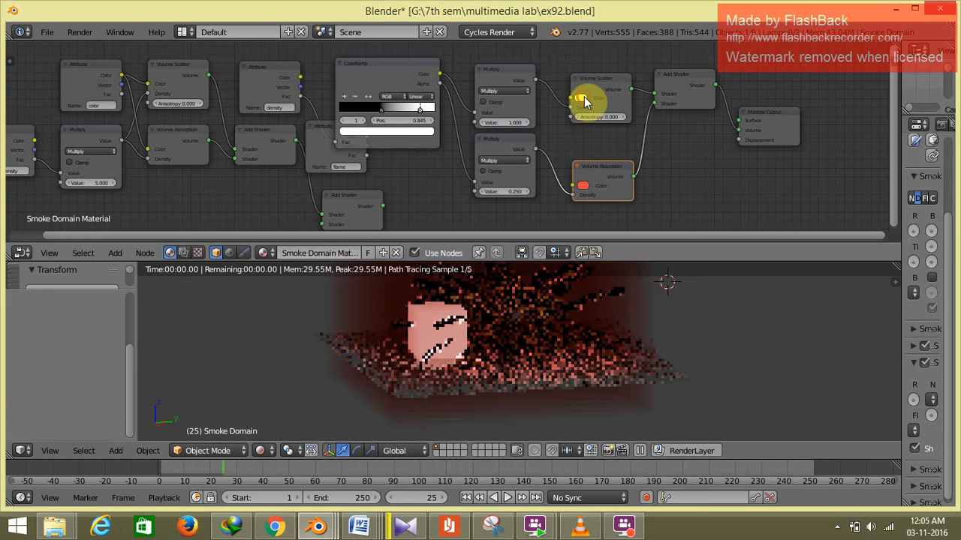
click(585, 101)
mouse_move(591, 143)
mouse_down()
mouse_move(601, 152)
mouse_move(590, 148)
mouse_up()
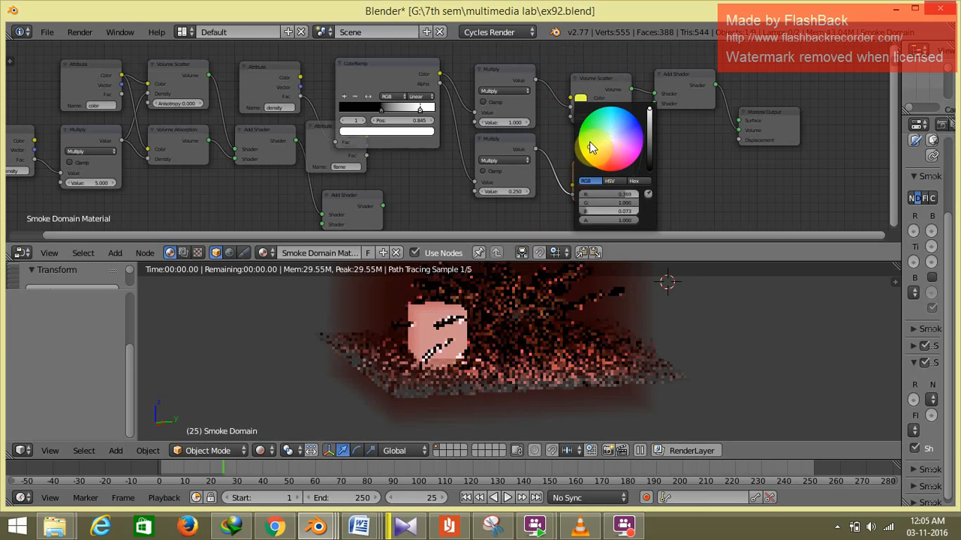
click(598, 171)
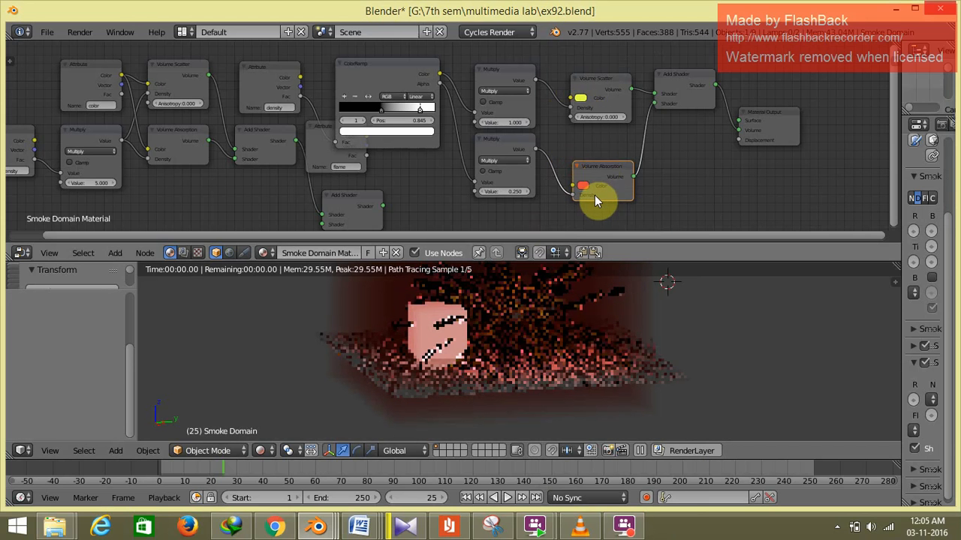
- Change the Volume Absorption color to light violet and examine the rendered explosion from a new angle
click(584, 186)
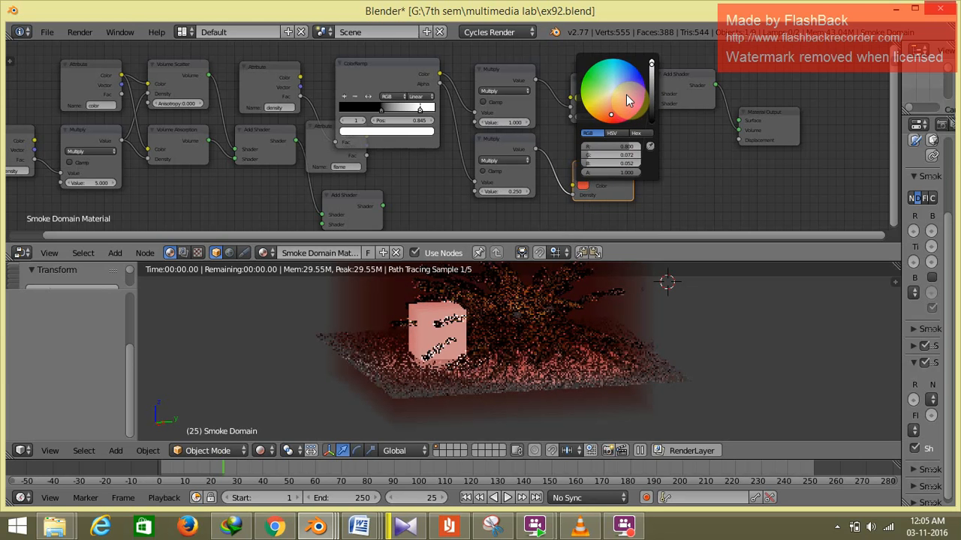
drag(626, 94, 627, 97)
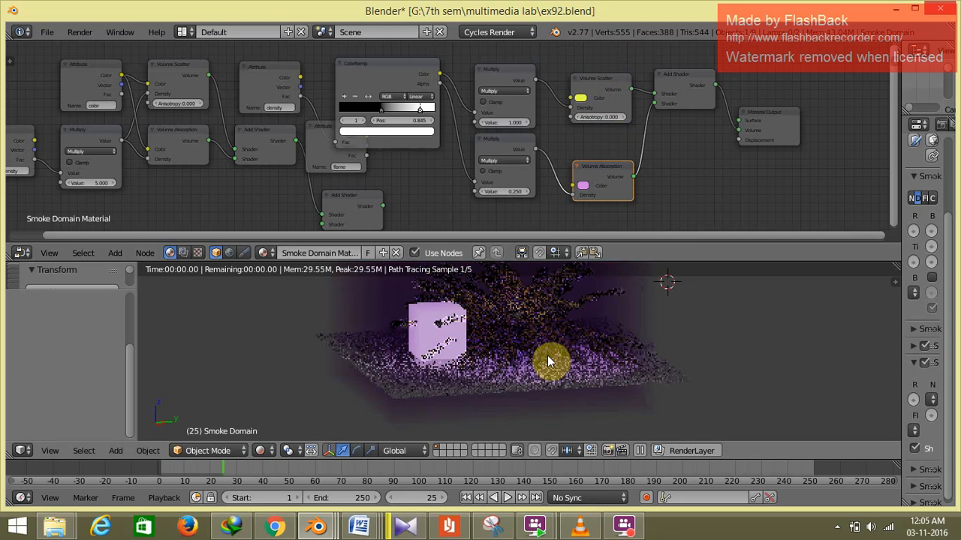
middle_drag(548, 362, 551, 364)
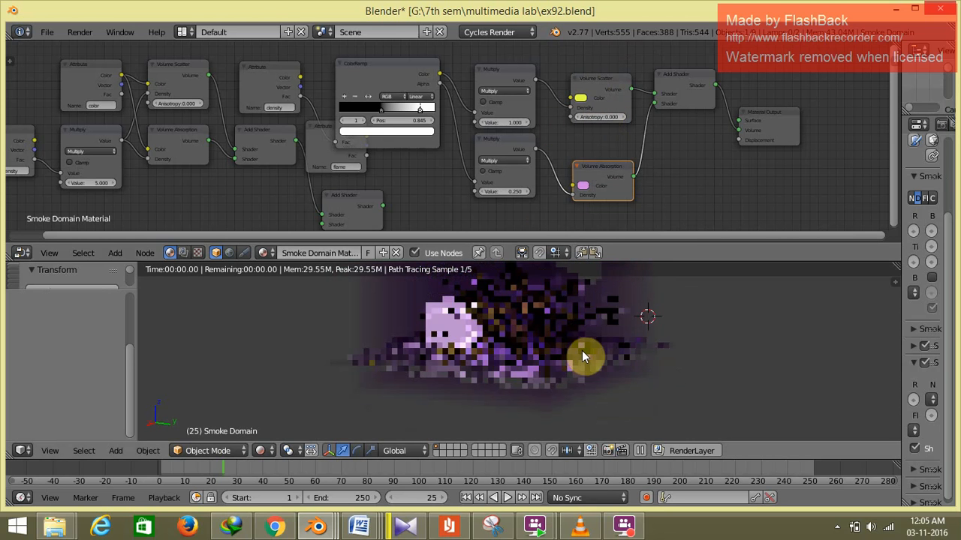
- Switch to the Blender window with untitled.blend and examine the icosphere inside the smoke domain
mouse_move(341, 518)
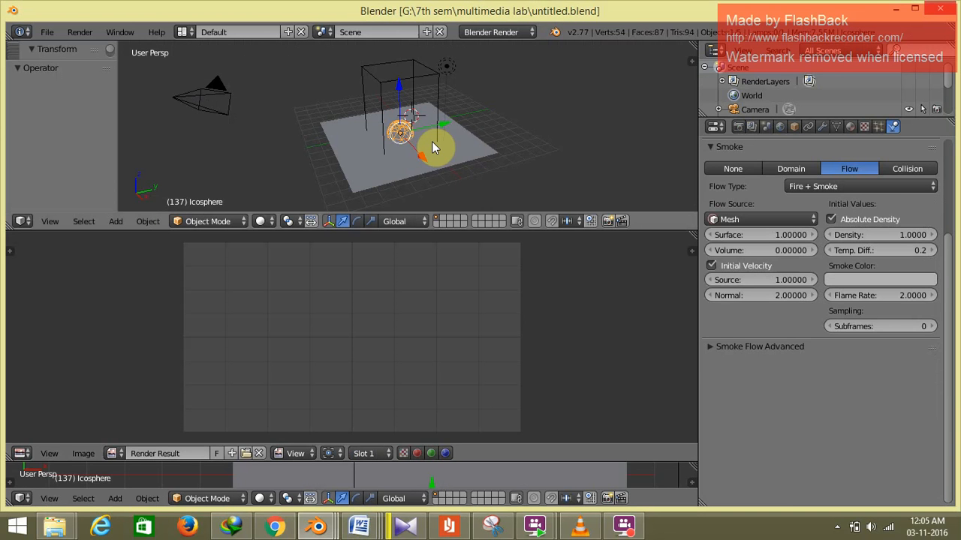
middle_drag(432, 142, 402, 104)
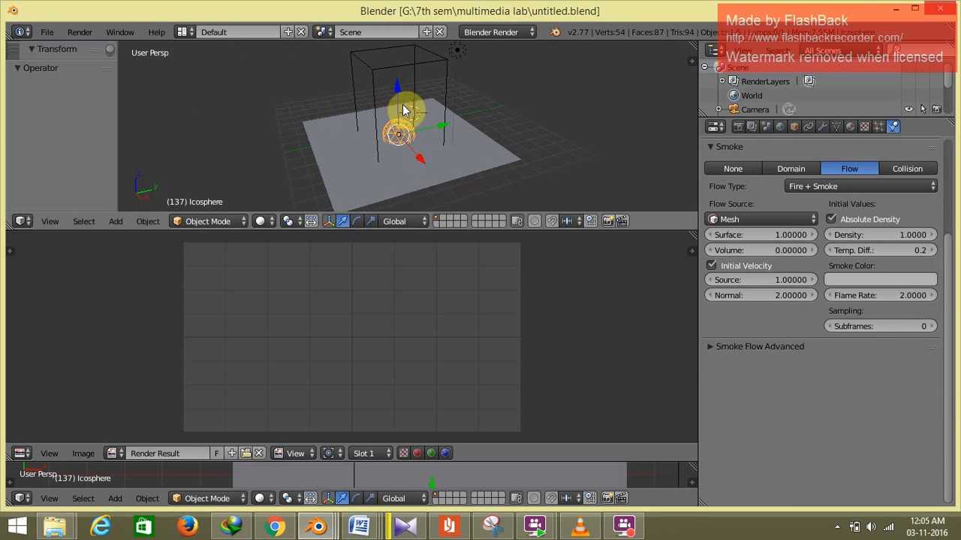
scroll(403, 105, up, 2)
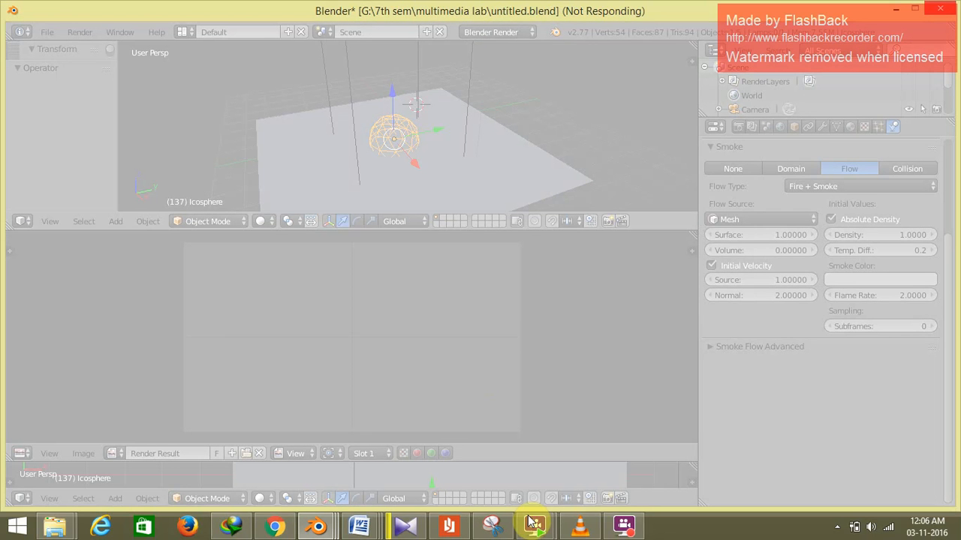
click(623, 525)
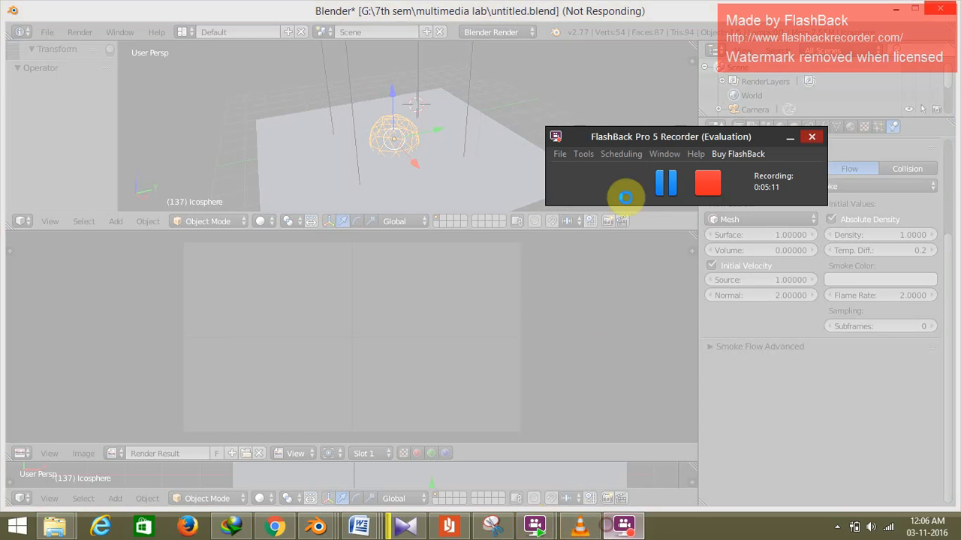
click(665, 183)
click(666, 182)
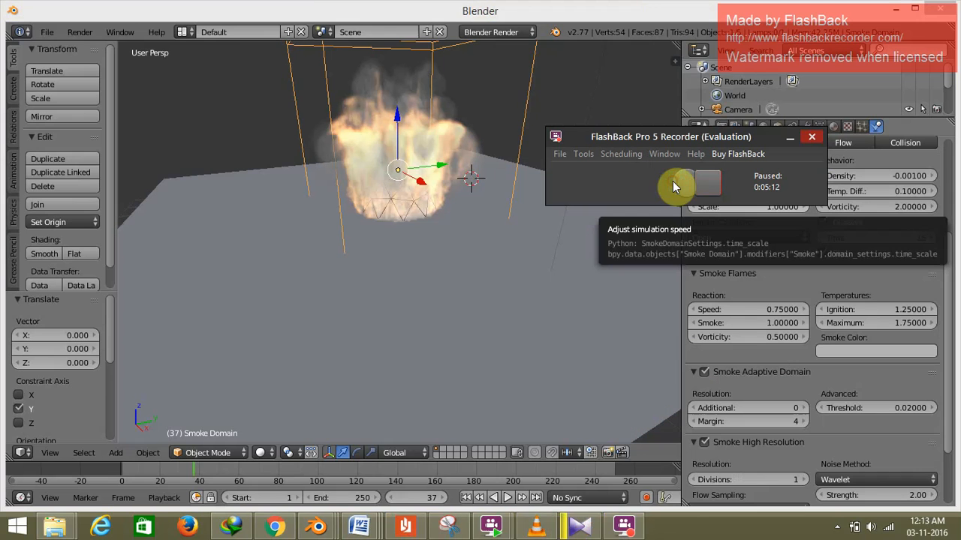
- Compare the icosphere's smoke flow settings with the Smoke Domain's resolution, behavior and flame settings
click(409, 291)
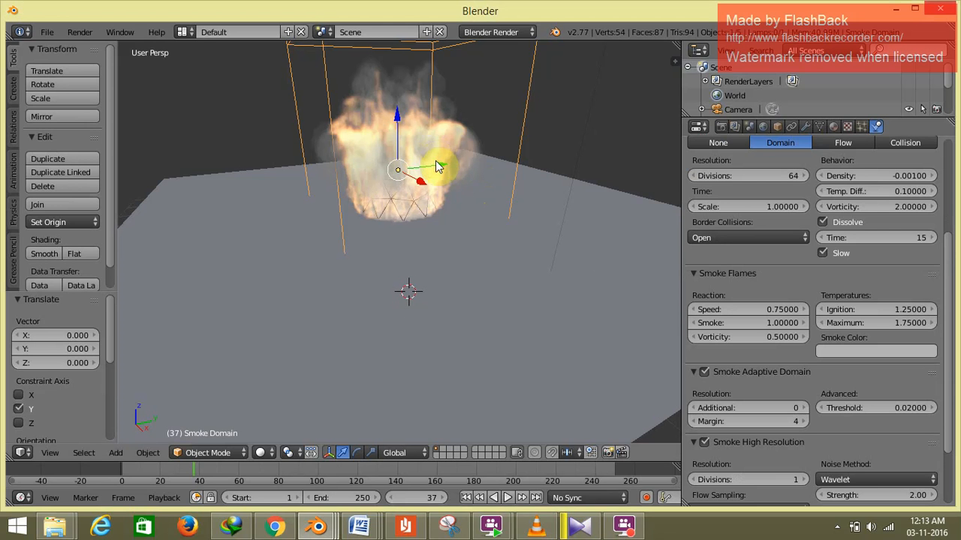
right_click(418, 209)
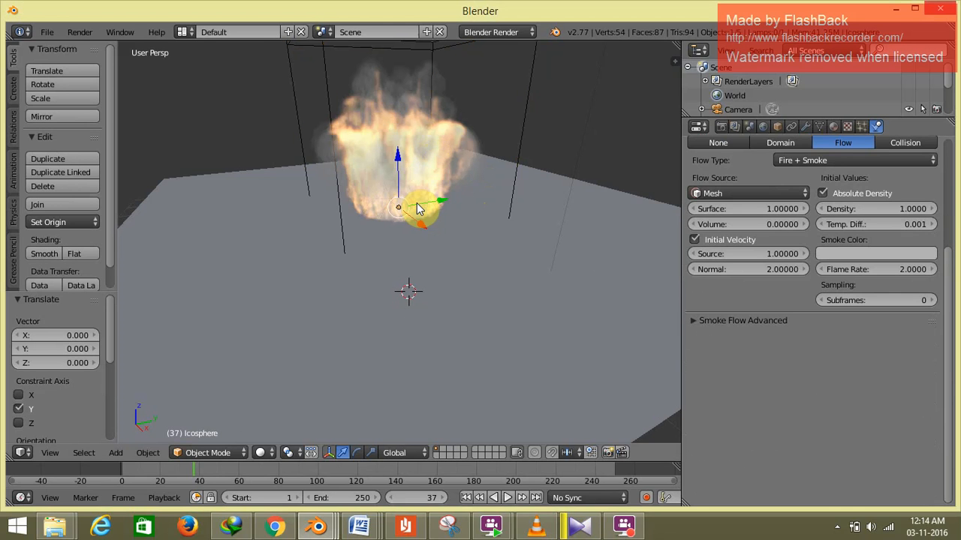
right_click(515, 171)
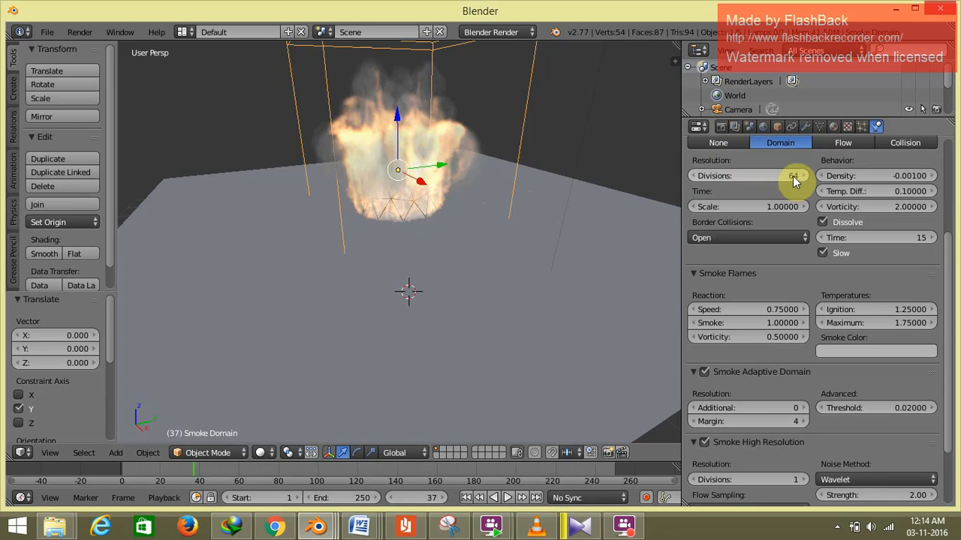
right_click(428, 189)
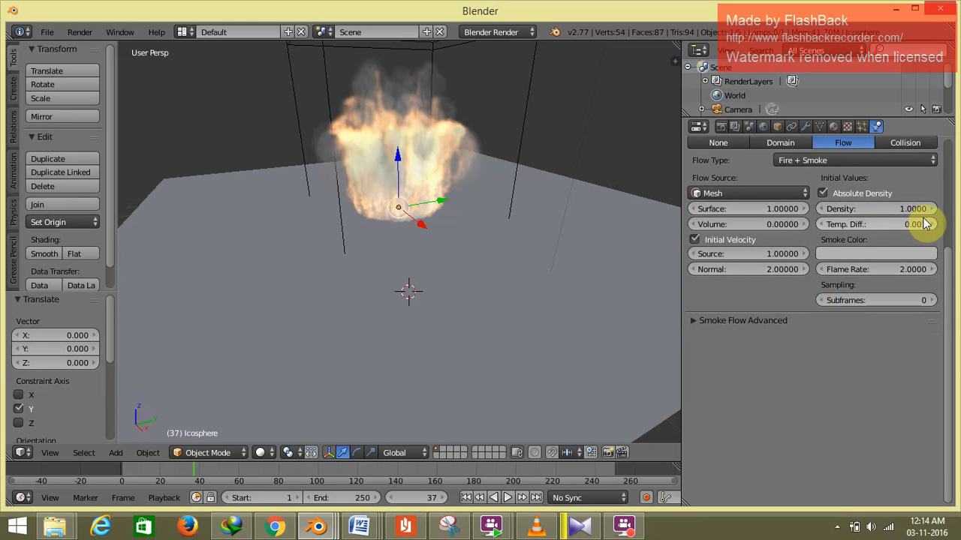
right_click(522, 136)
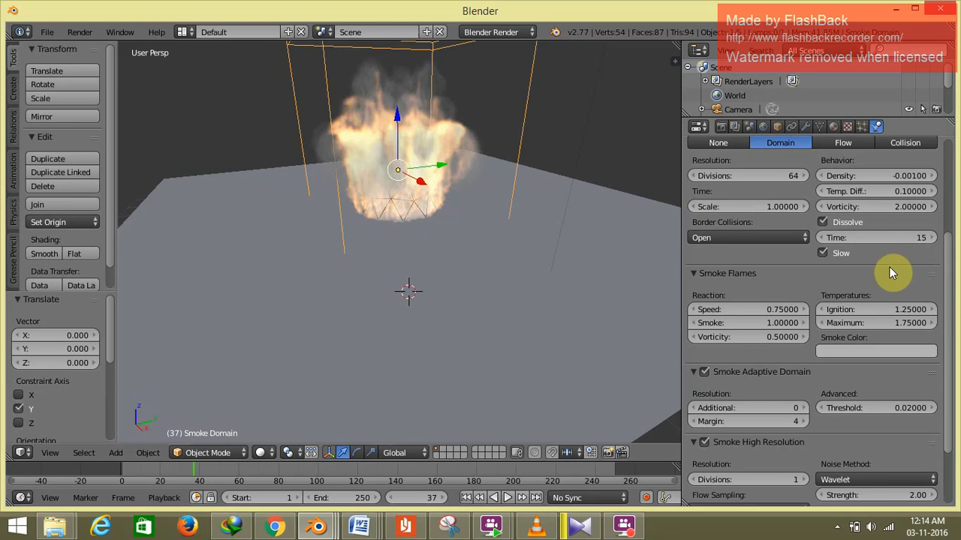
- Turn off Slow dissolve for the Smoke Domain and review its flame, adaptive domain and high resolution settings
click(825, 253)
scroll(785, 273, down, 2)
scroll(785, 270, down, 1)
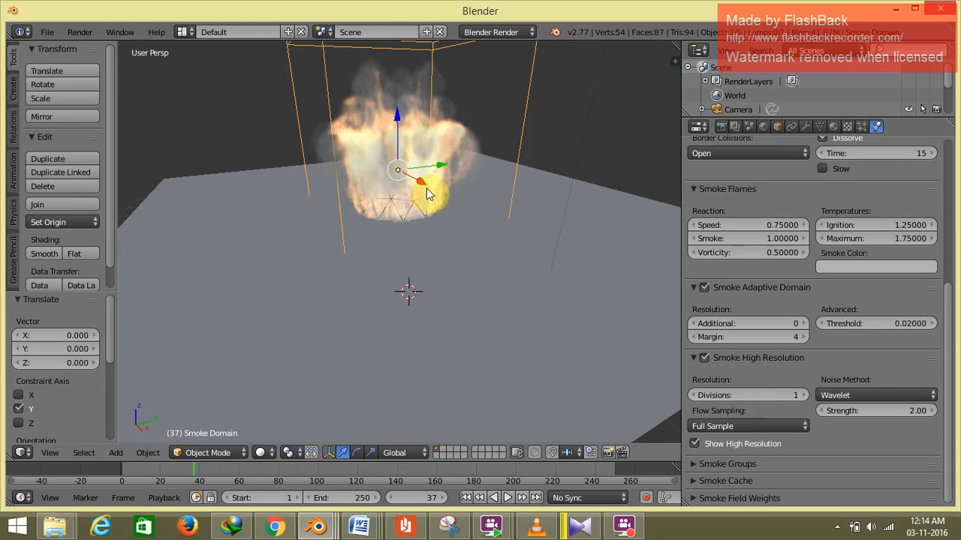
- Enlarge the 3D view, return to frame 1 and play the fire and smoke simulation
click(587, 323)
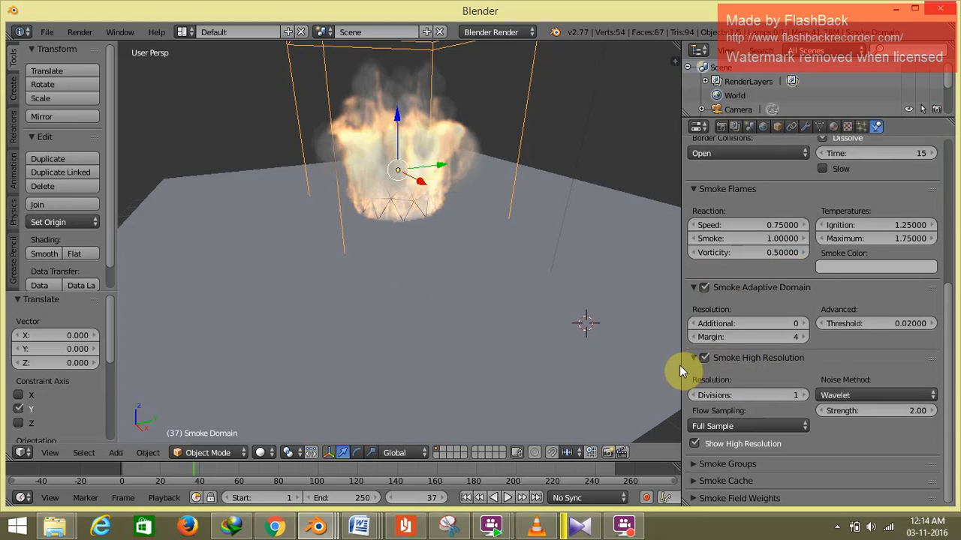
drag(681, 367, 830, 381)
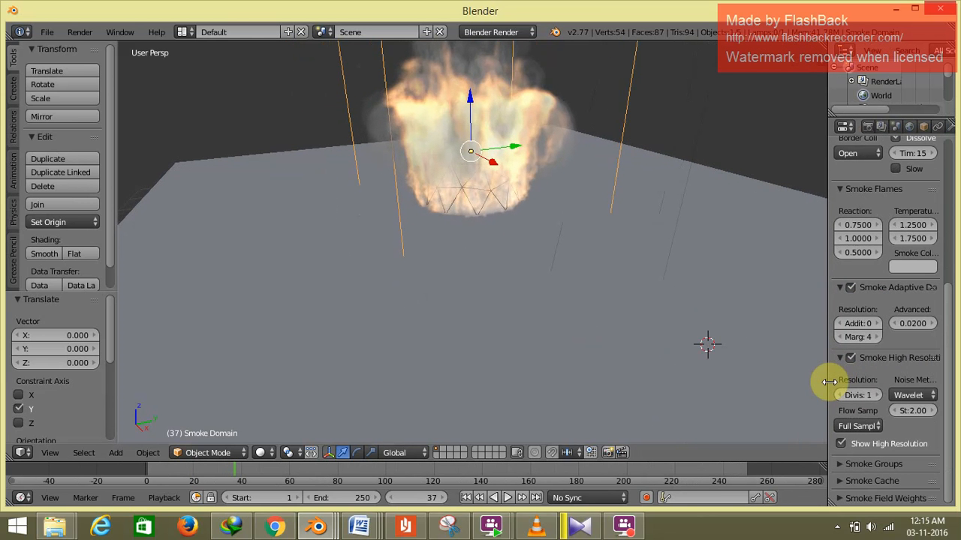
click(468, 499)
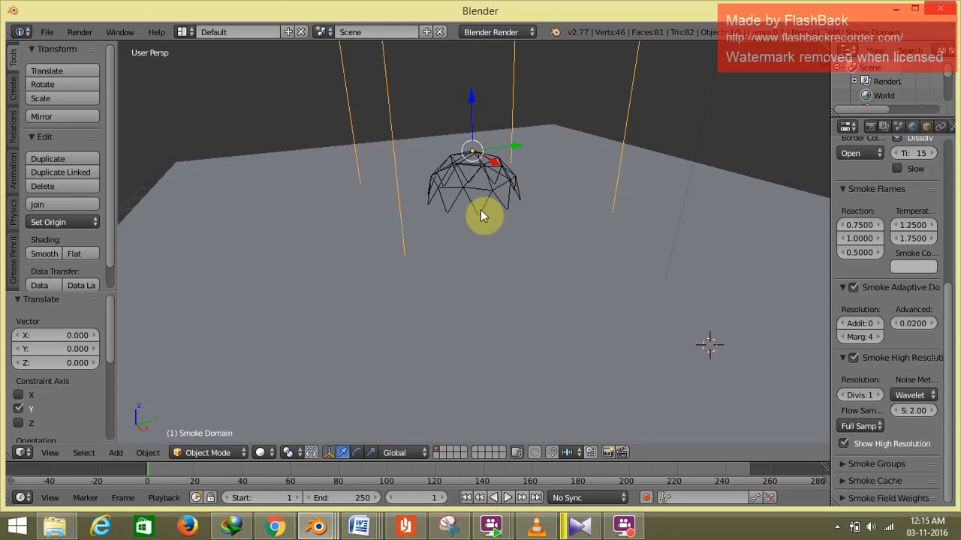
scroll(481, 216, down, 5)
scroll(481, 216, up, 3)
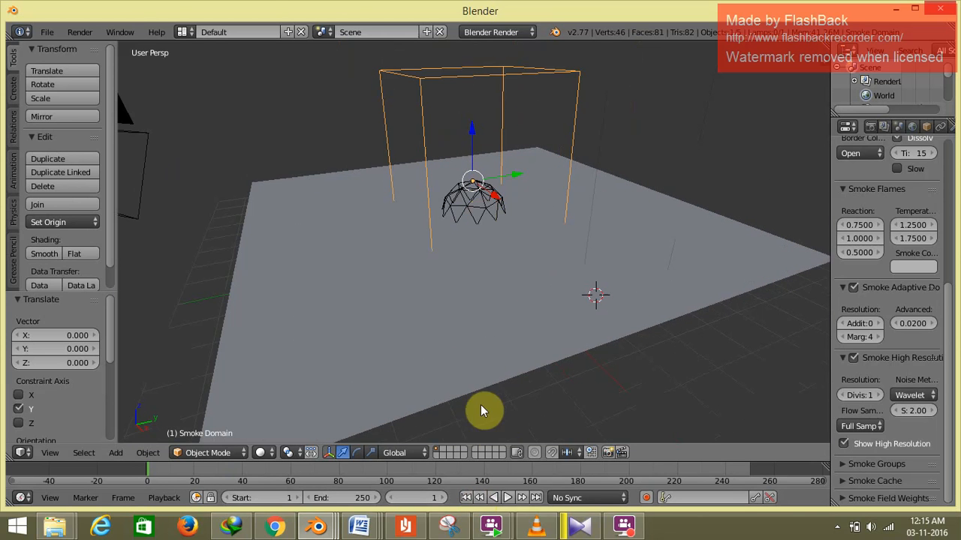
click(505, 499)
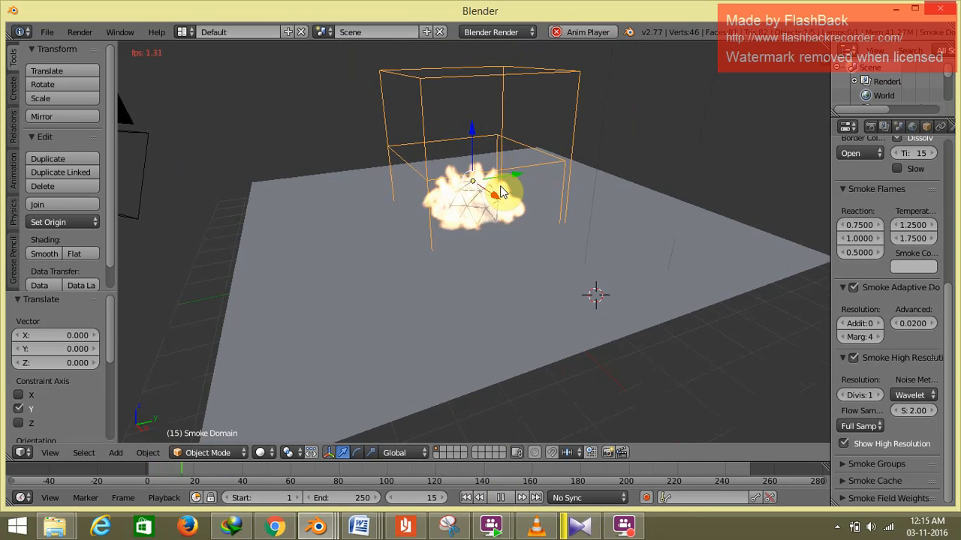
- Orbit around the smoke domain to watch the playing fire simulation from another side
middle_drag(500, 187, 531, 187)
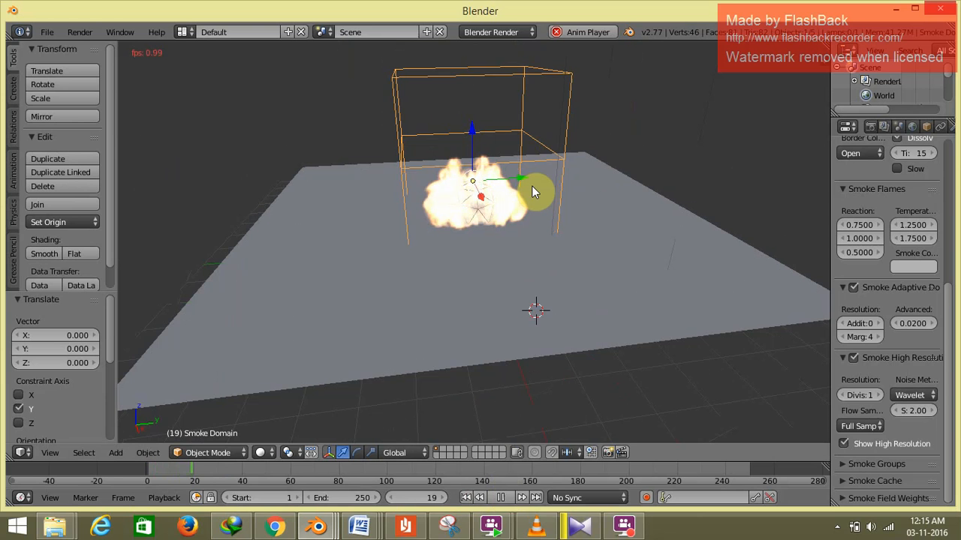
key(KP_6)
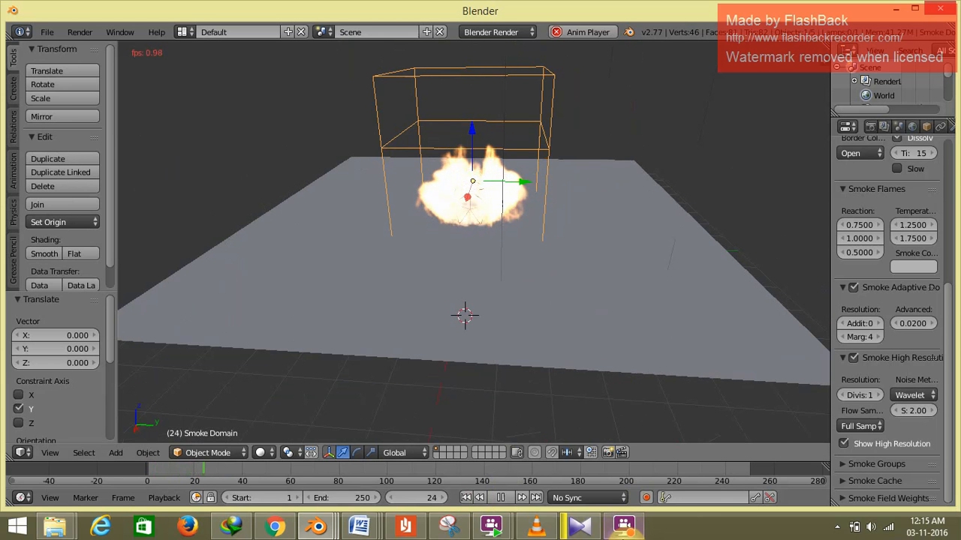
click(624, 526)
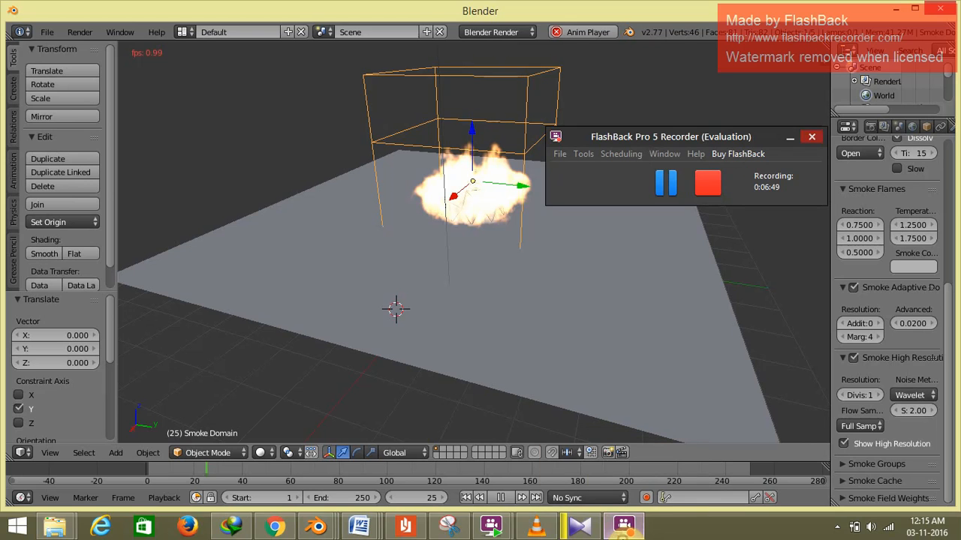
click(695, 237)
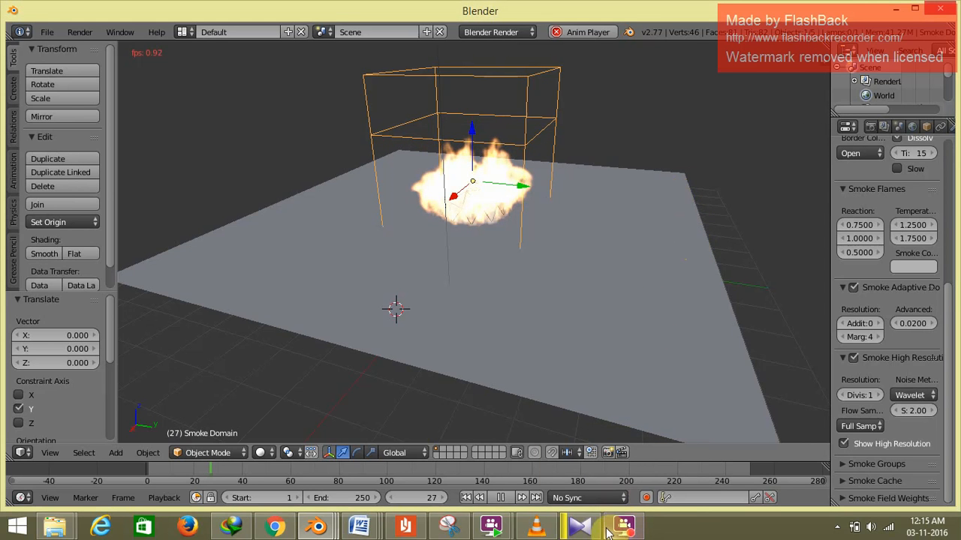
click(623, 528)
click(694, 238)
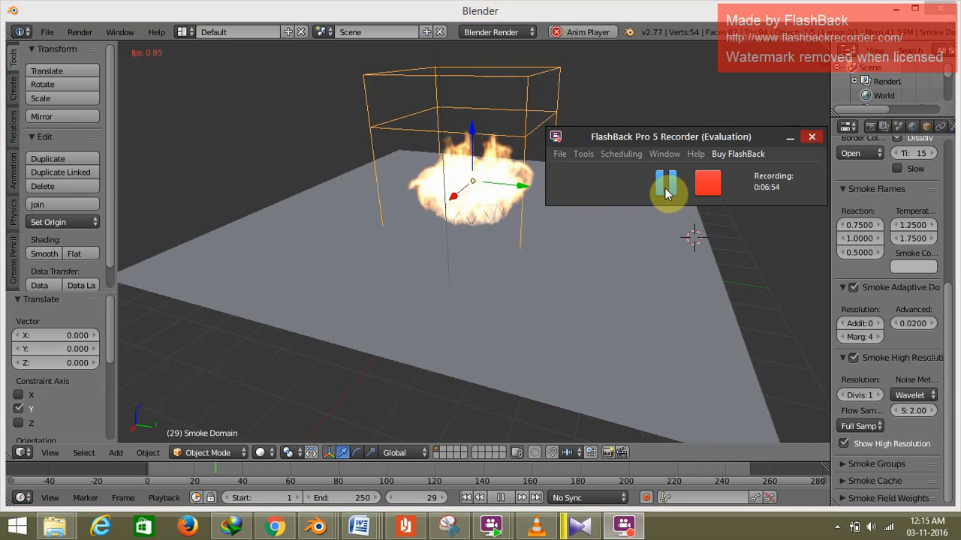
click(674, 281)
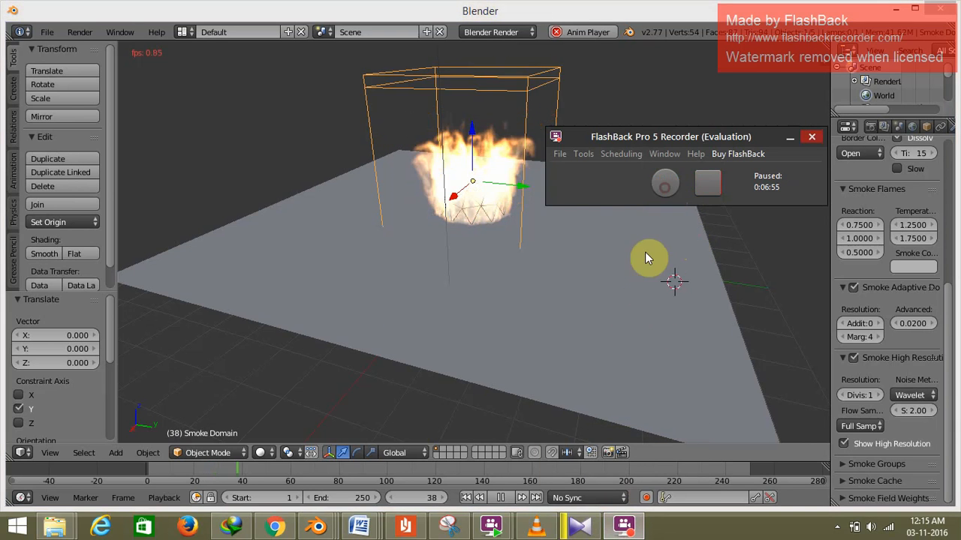
click(488, 172)
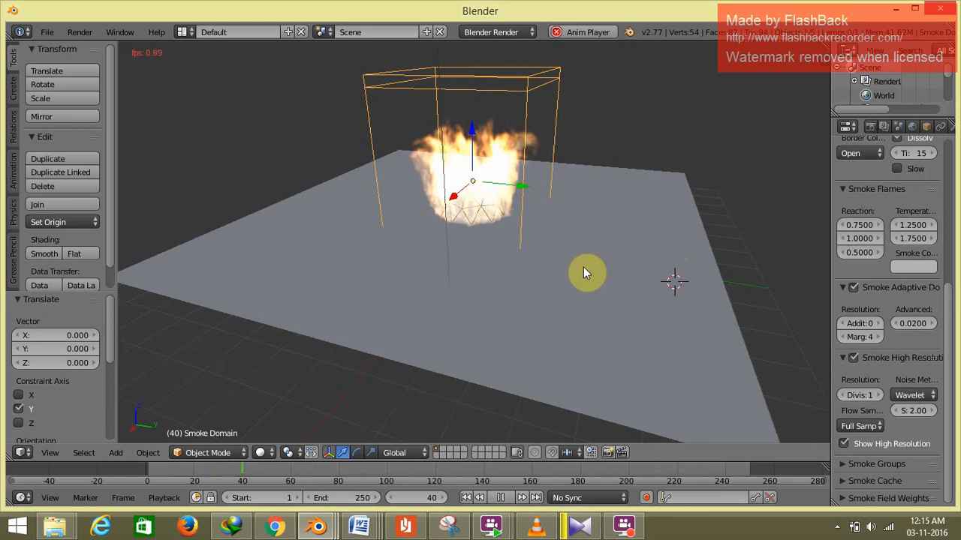
click(482, 167)
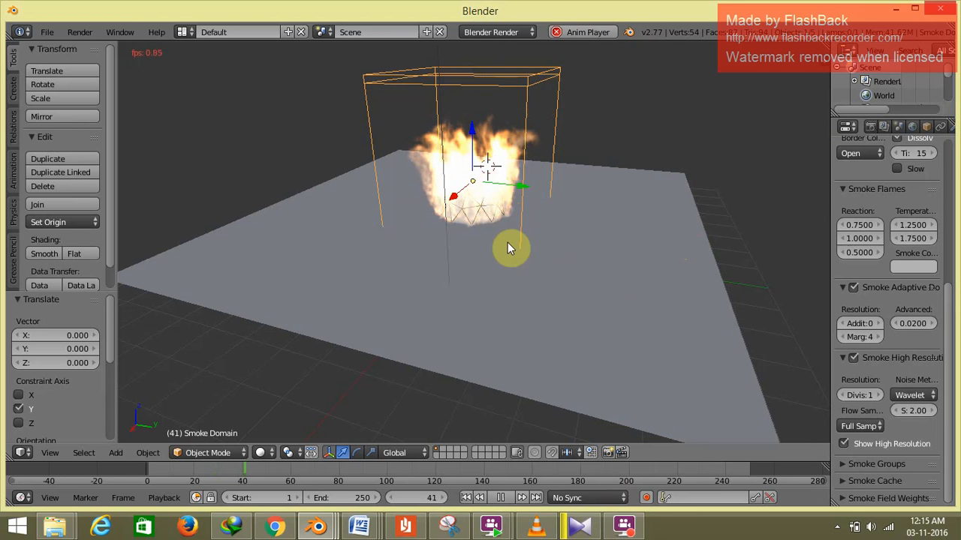
- Stop the fire simulation at frame 43 and switch the 3D view to Rendered shading
click(503, 497)
click(259, 452)
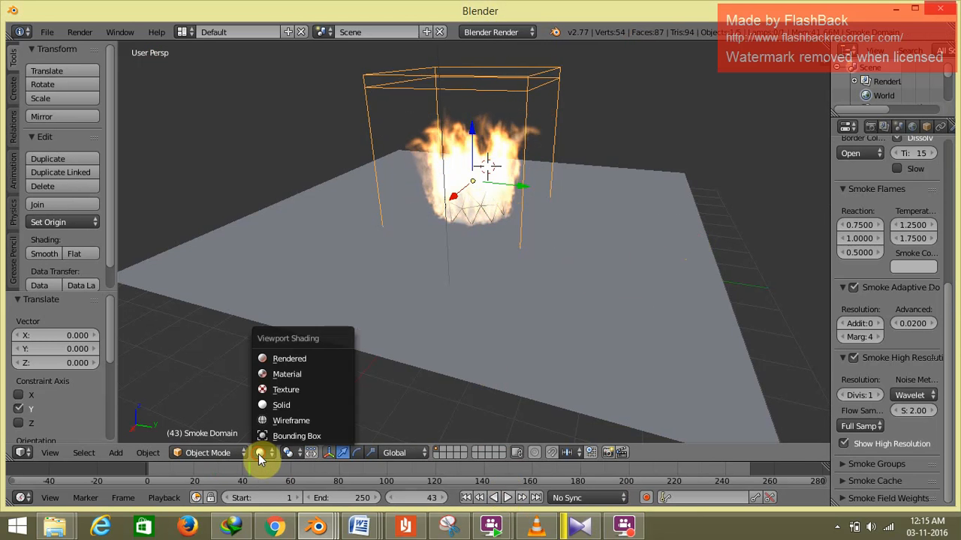
click(283, 364)
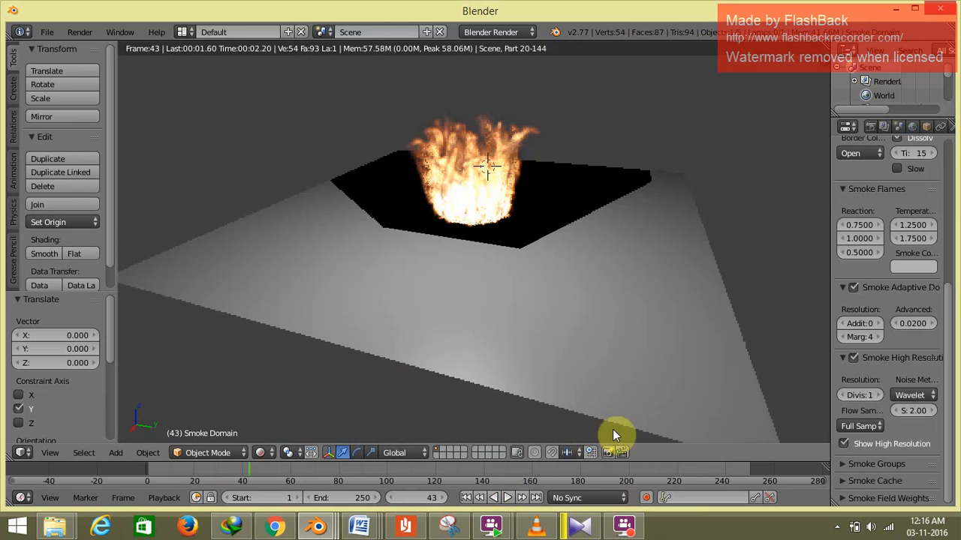
click(629, 536)
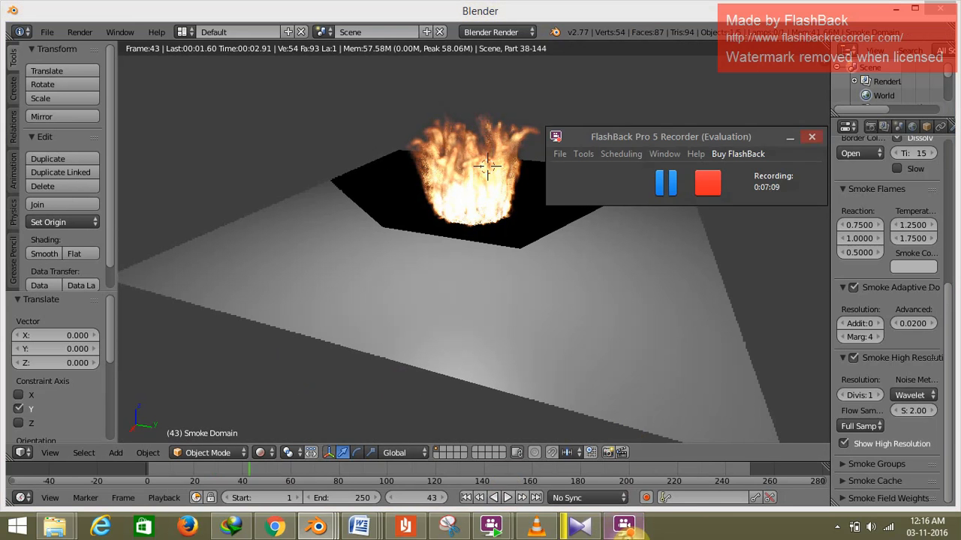
click(662, 316)
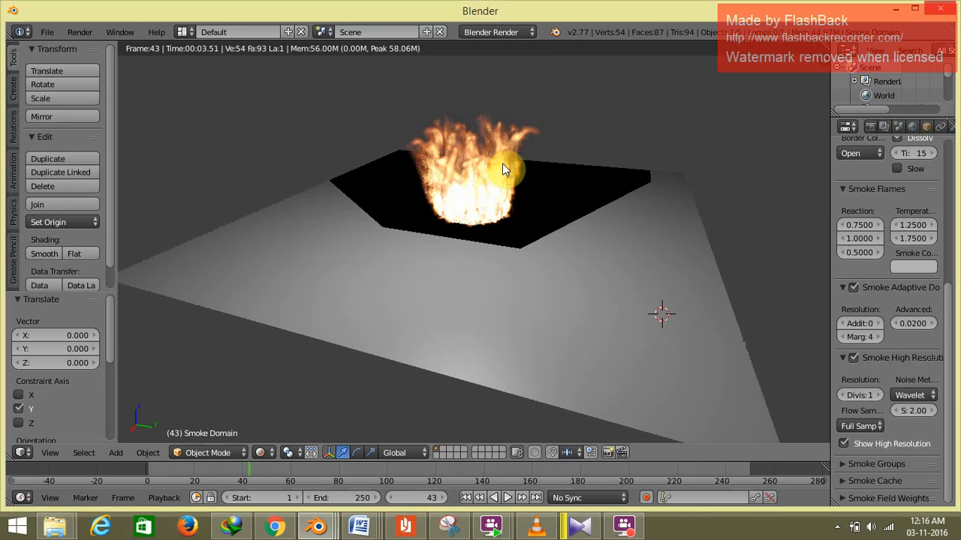
- Examine the rendered flames and the ground plane from several angles and distances
key(KP_4)
key(KP_4)
key(KP_4)
key(KP_4)
key(KP_4)
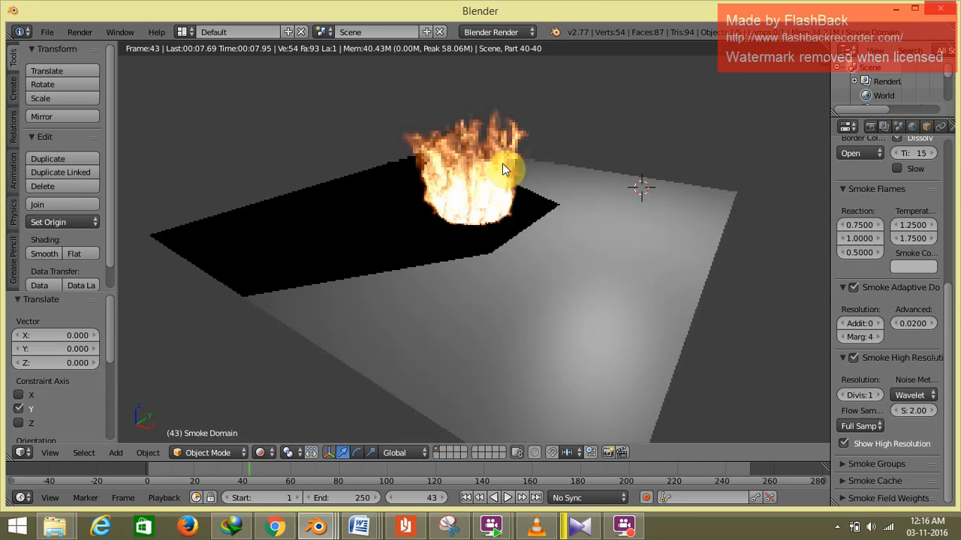
scroll(502, 163, down, 3)
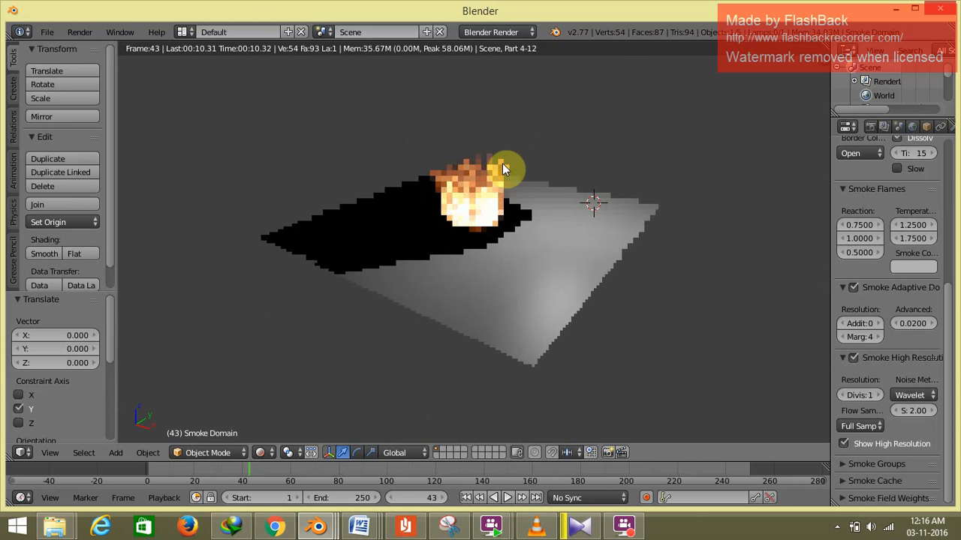
key(KP_4)
key(KP_4)
key(KP_4)
key(KP_4)
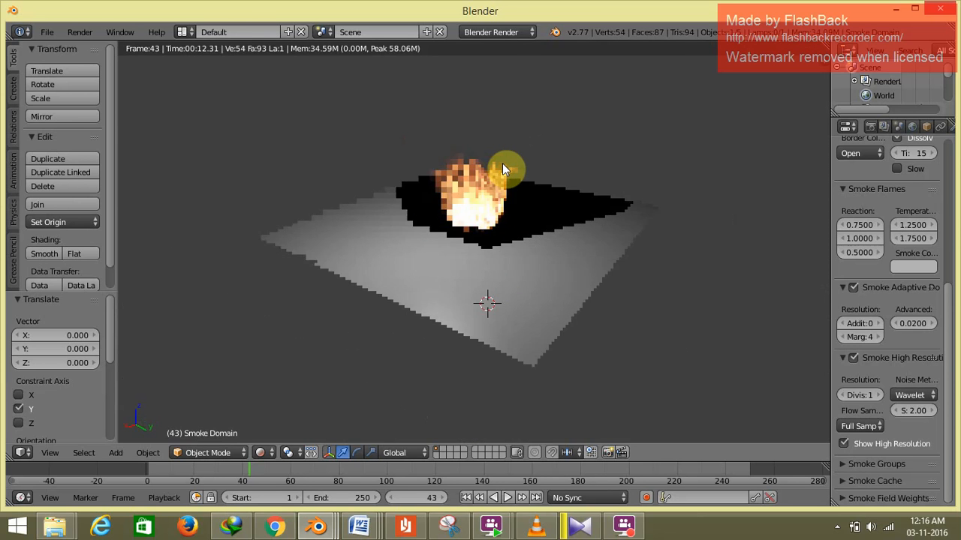
key(KP_6)
key(KP_6)
key(KP_2)
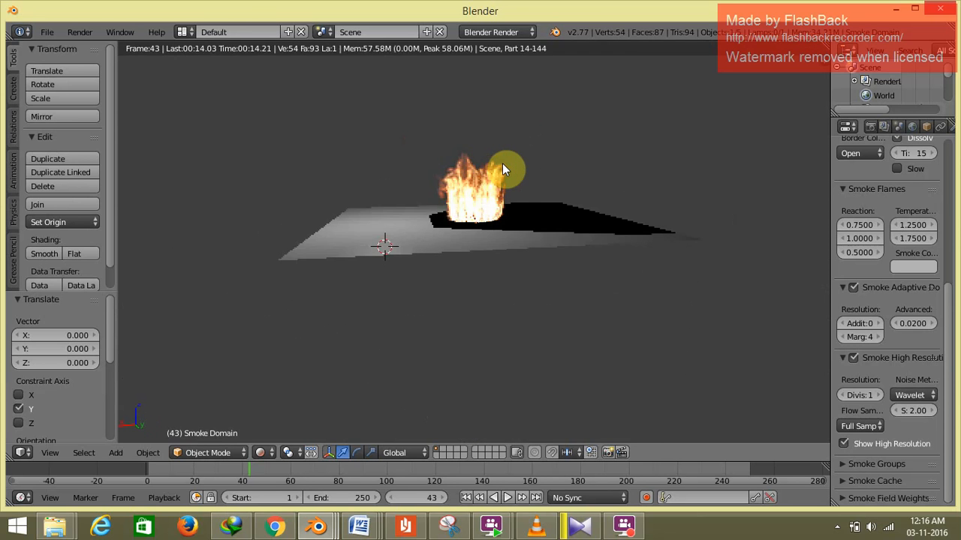
key(KP_8)
key(KP_8)
scroll(502, 163, up, 3)
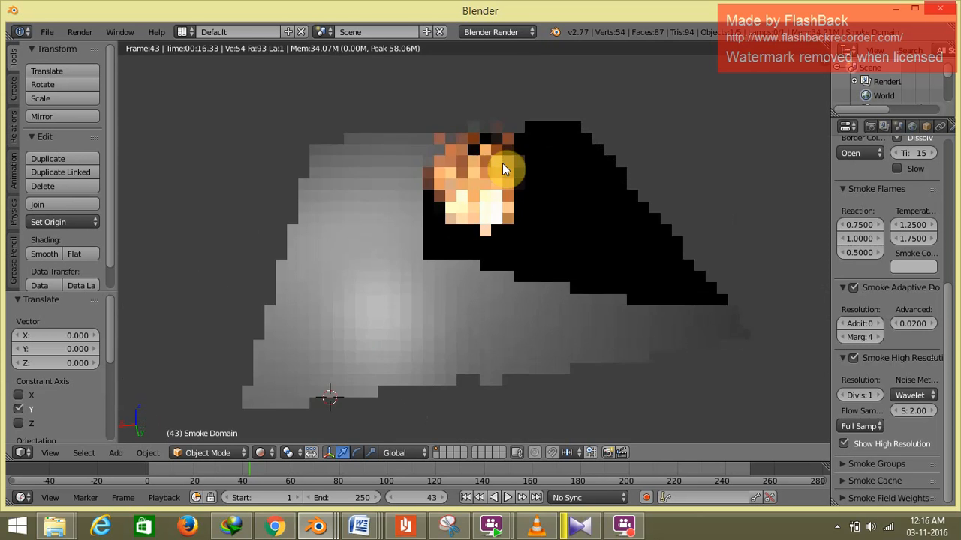
scroll(502, 163, up, 2)
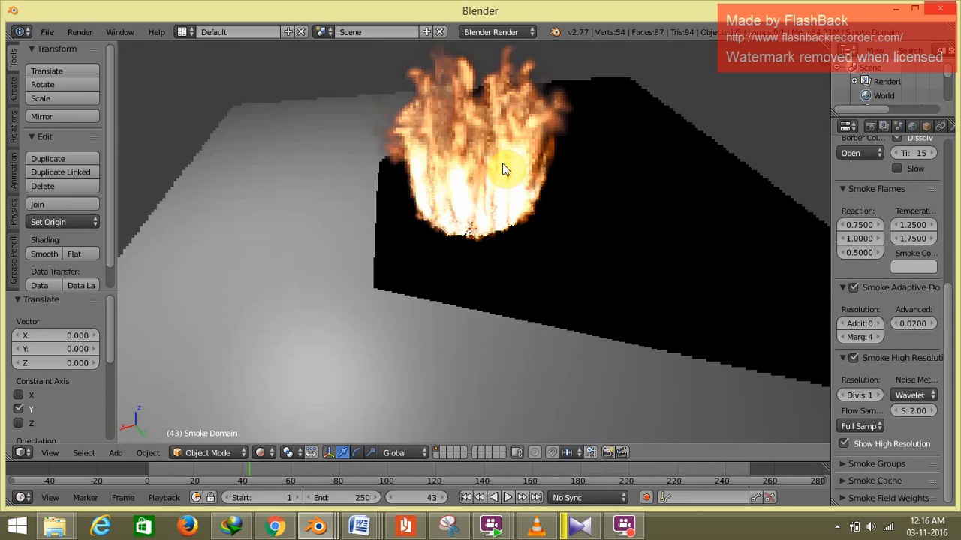
scroll(503, 163, down, 4)
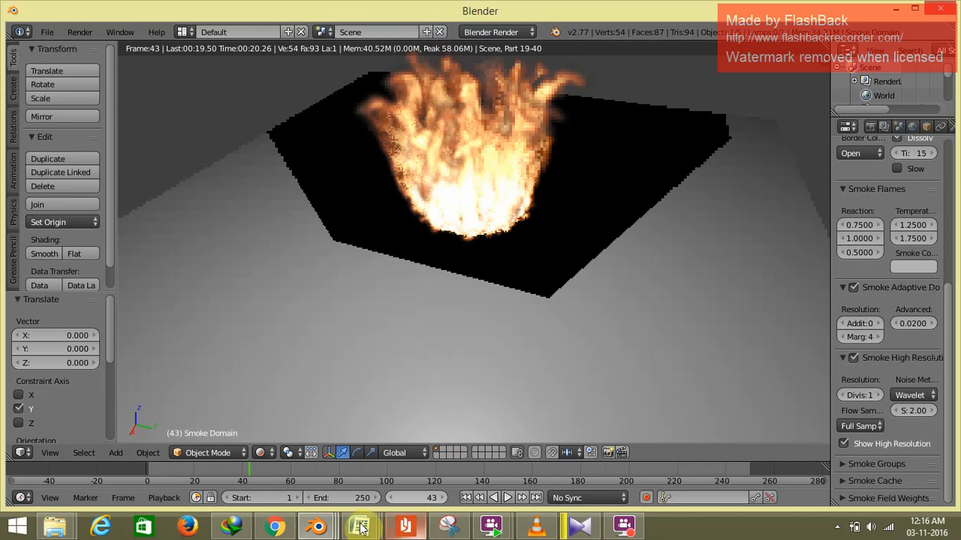
- Switch to the Blender window with ex92.blend, which holds the Smoke Domain material nodes
mouse_move(317, 528)
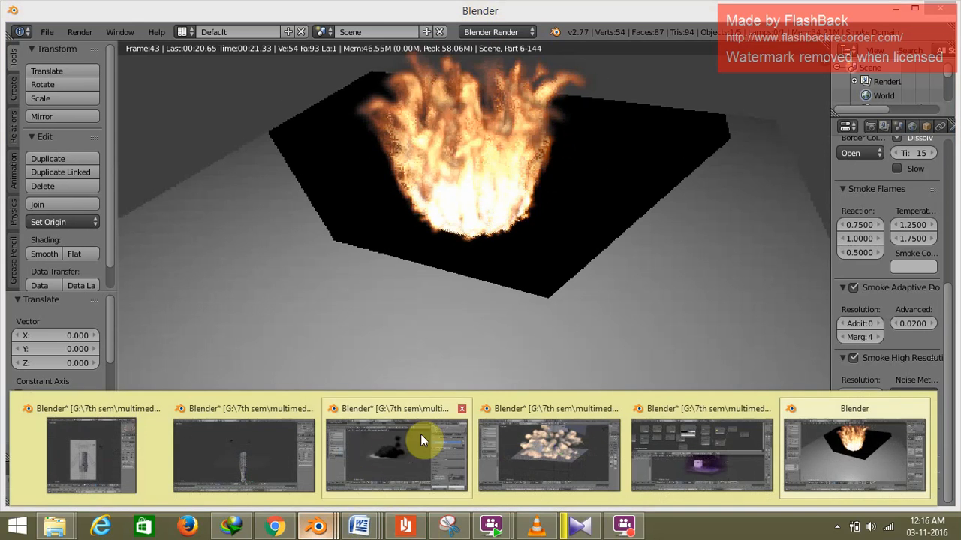
click(548, 445)
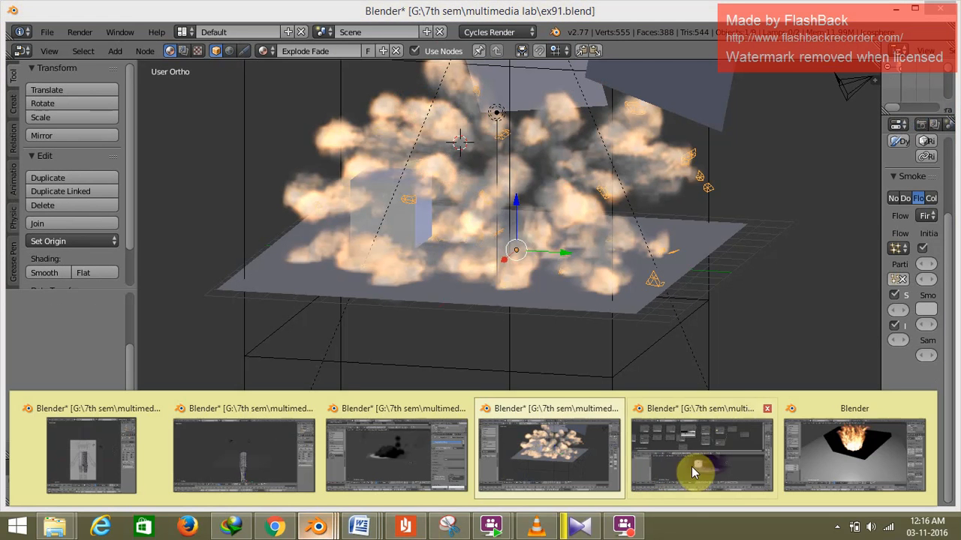
click(665, 435)
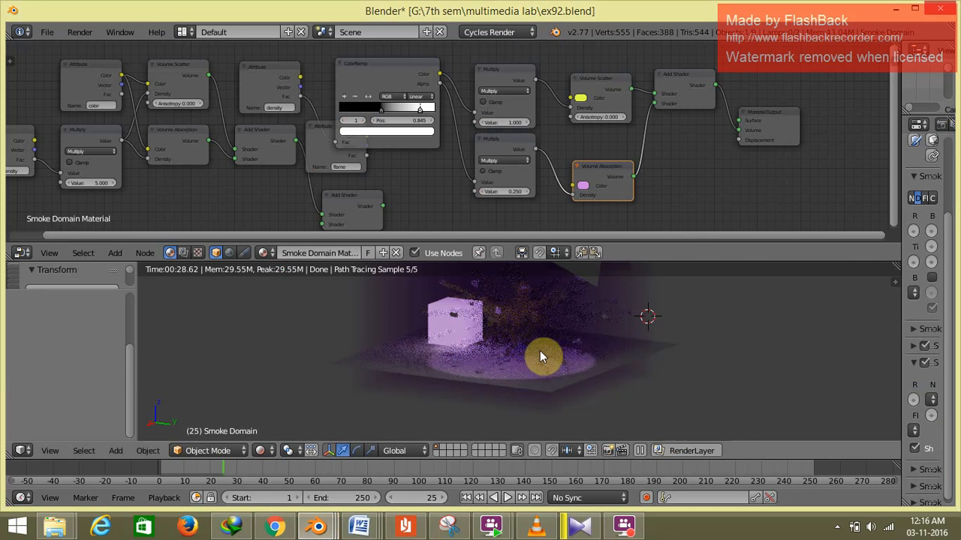
- Change the color of the Volume Scatter node feeding the final Add Shader to green, RGB 0.174, 1.000, 0.190
click(581, 100)
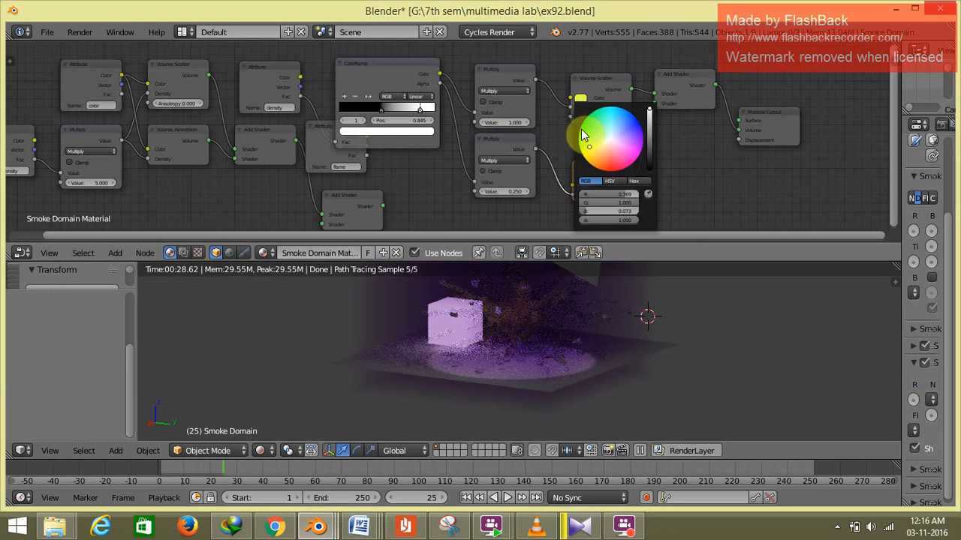
click(595, 131)
click(598, 184)
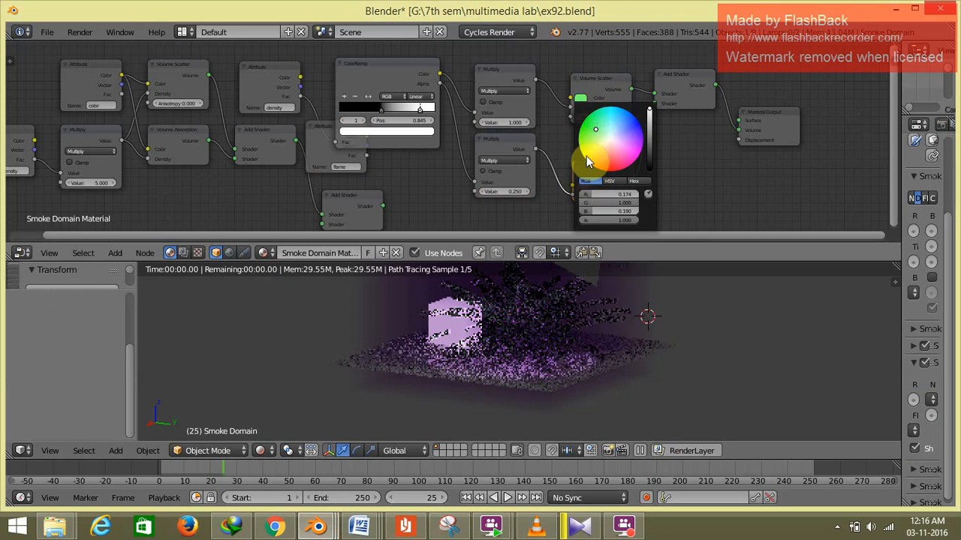
click(560, 167)
- Change the color of the selected Volume Absorption node to light orange
click(583, 186)
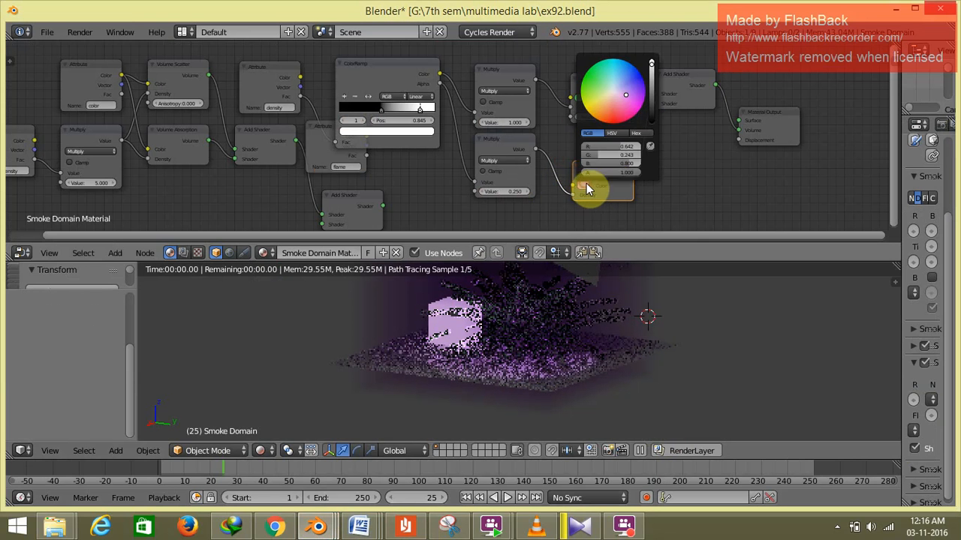
click(605, 110)
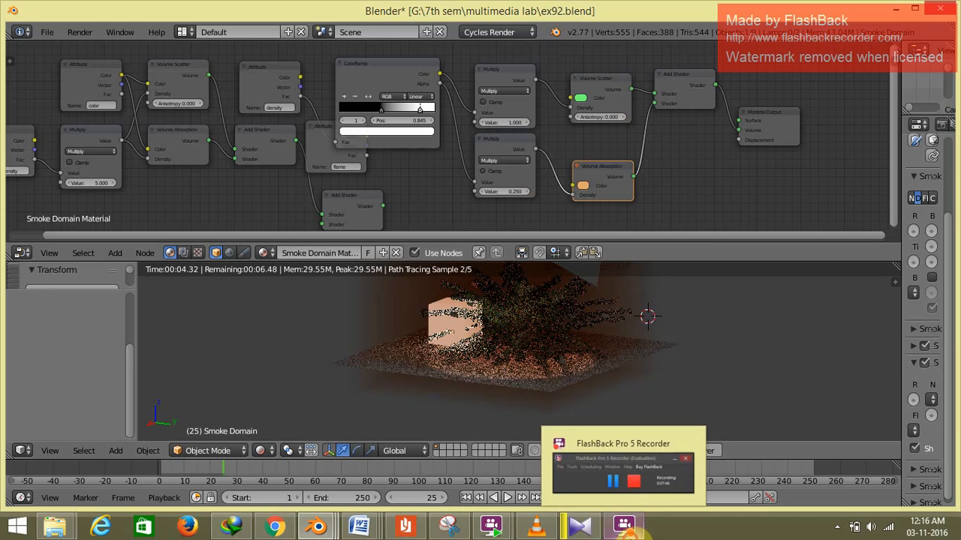
click(626, 528)
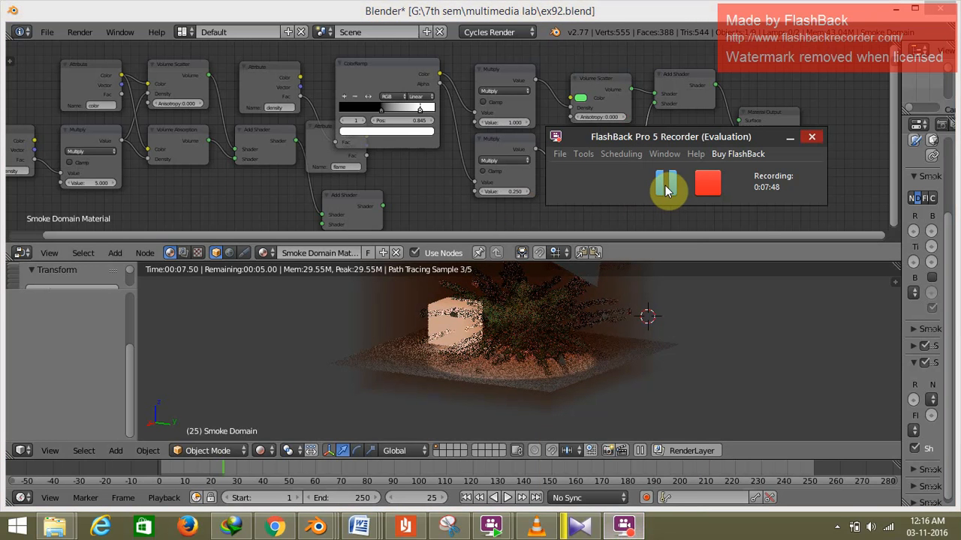